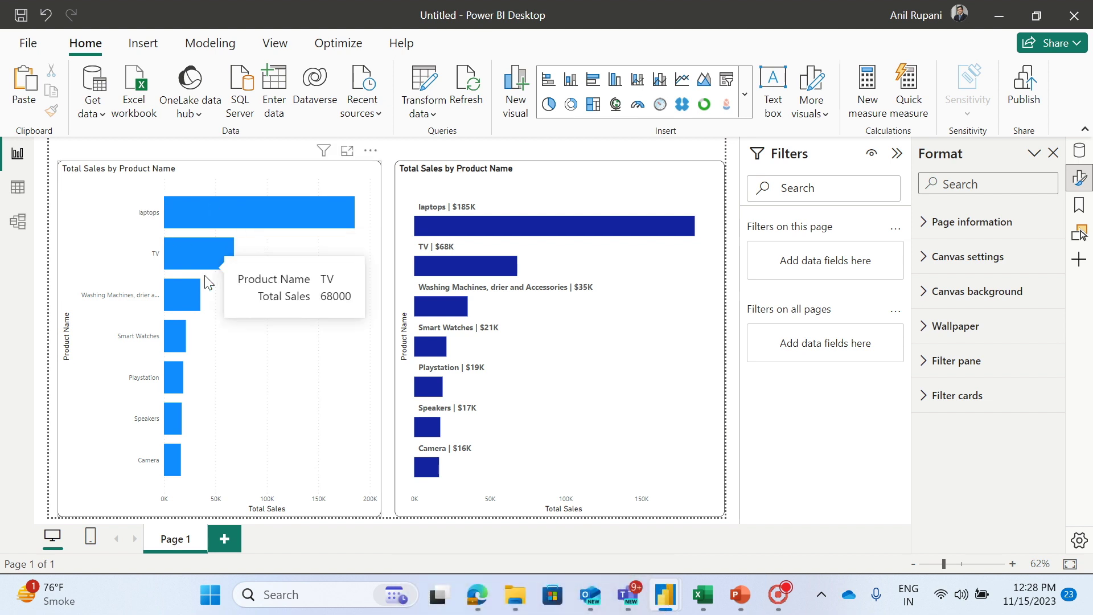
Try widening the maximum label area of the Y-axis on the light blue Total Sales by Product Name chart.
mouse_move(190, 298)
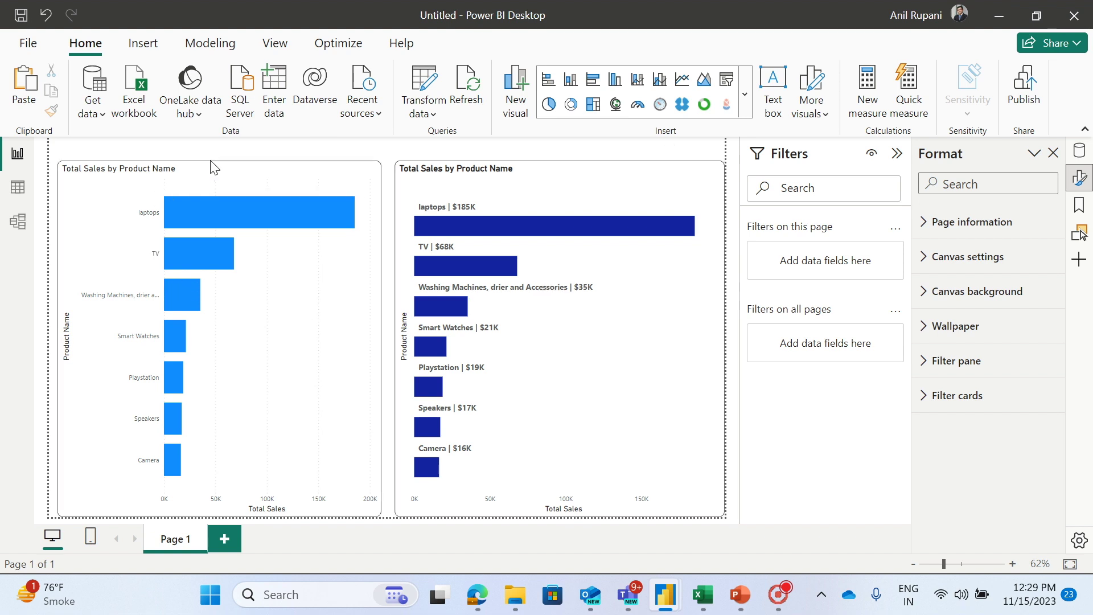
click(254, 172)
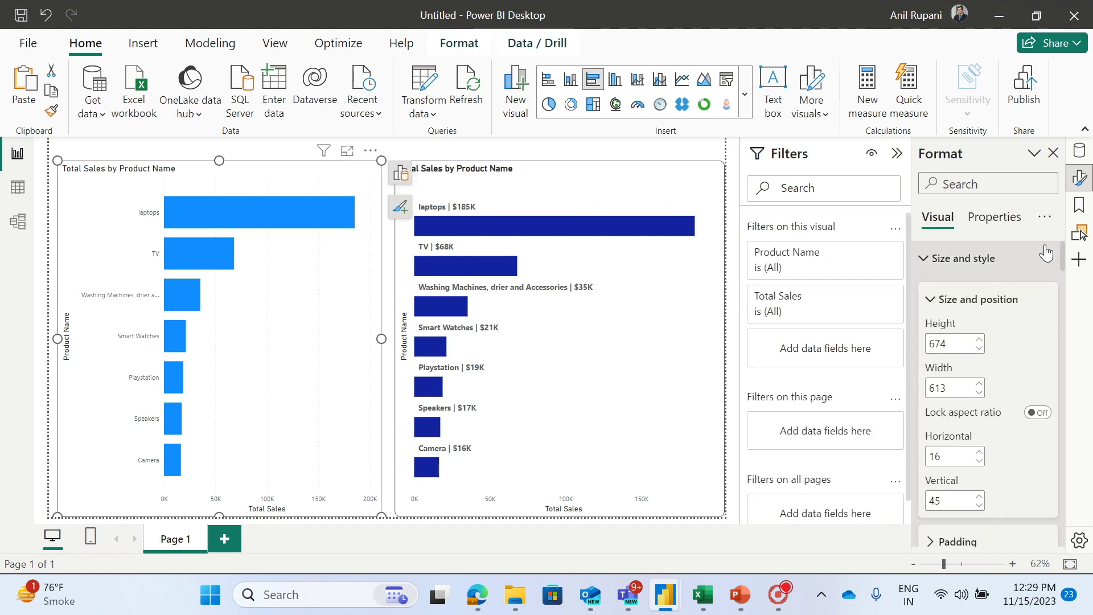
drag(1069, 263, 1071, 373)
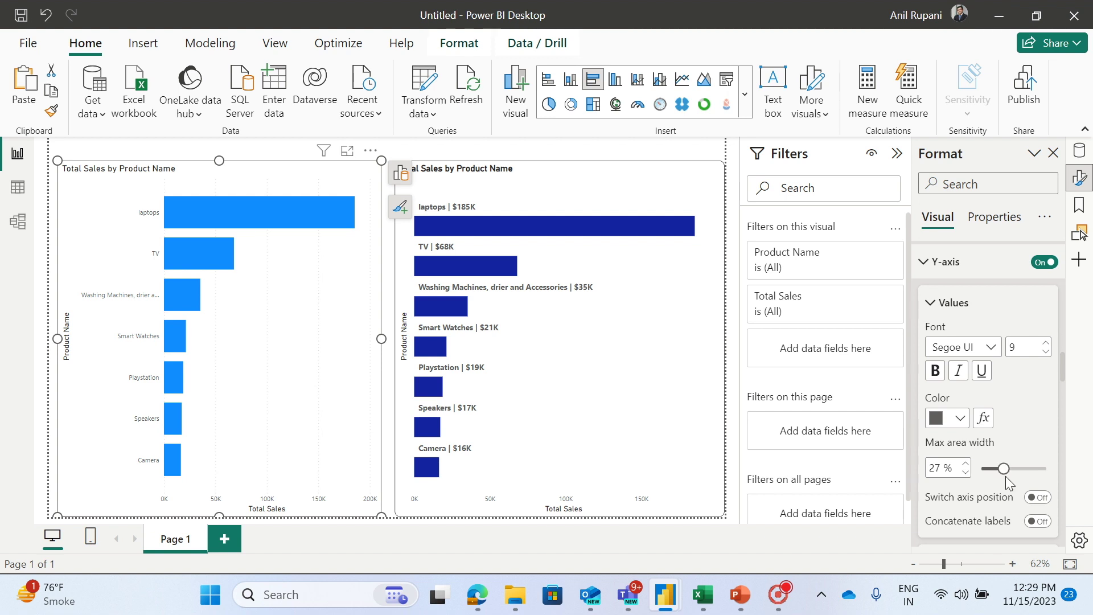
drag(1004, 469, 1029, 466)
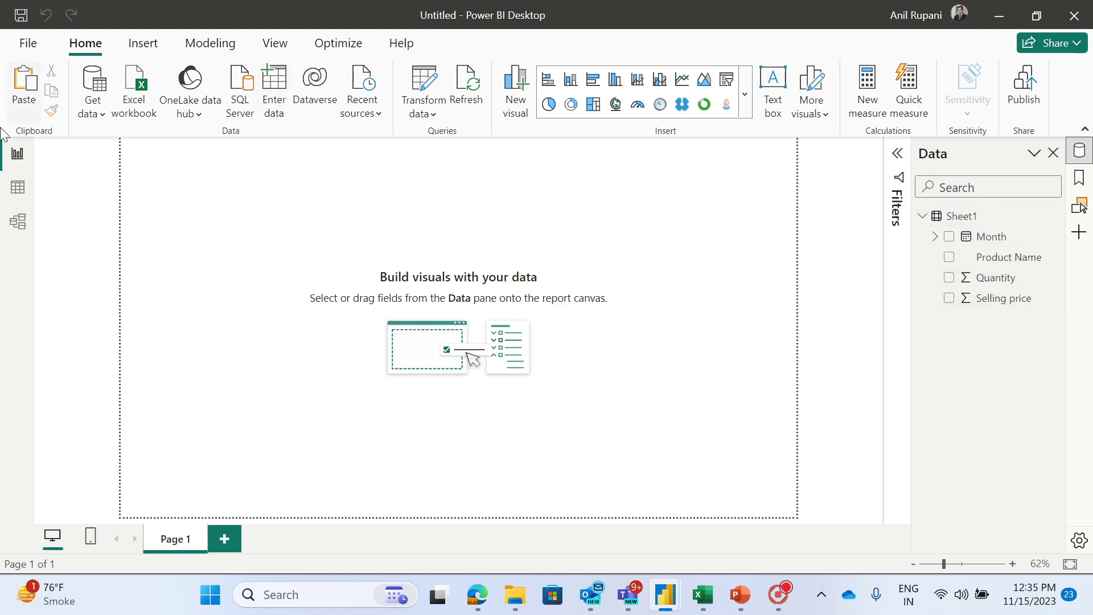
Review the Sheet1 table data, then begin a new Sheet1 measure named Total Sales using SUMX over Sheet1.
click(17, 188)
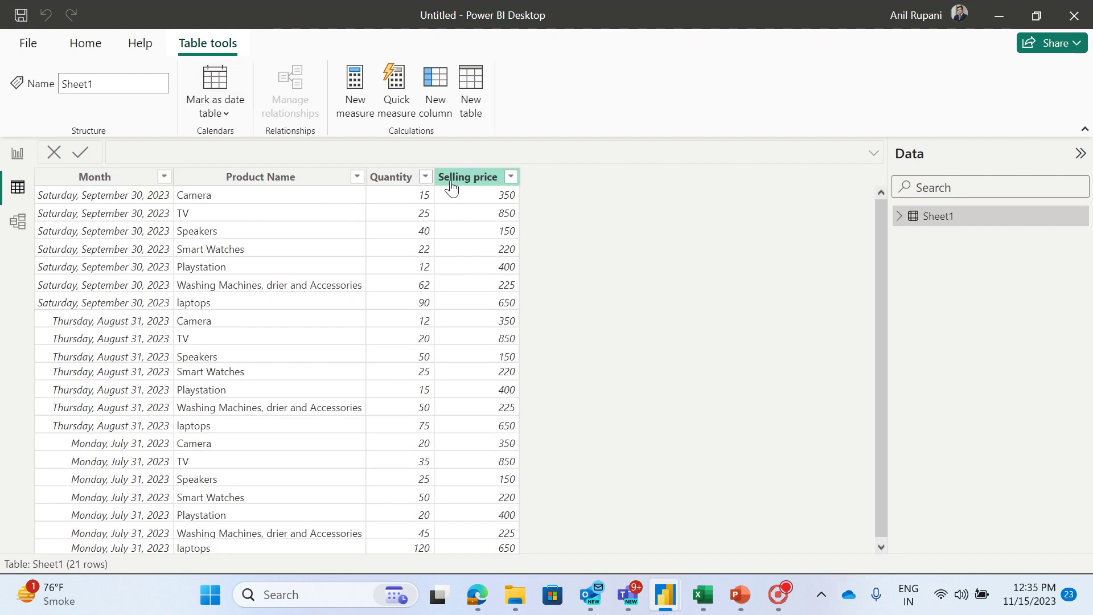
click(15, 156)
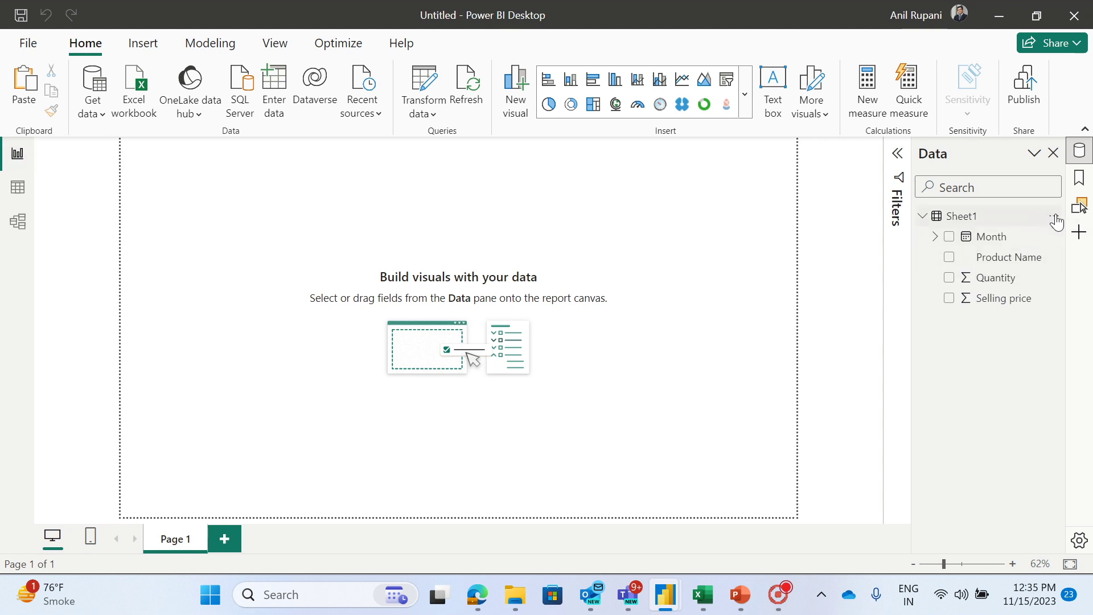
click(1055, 216)
click(948, 249)
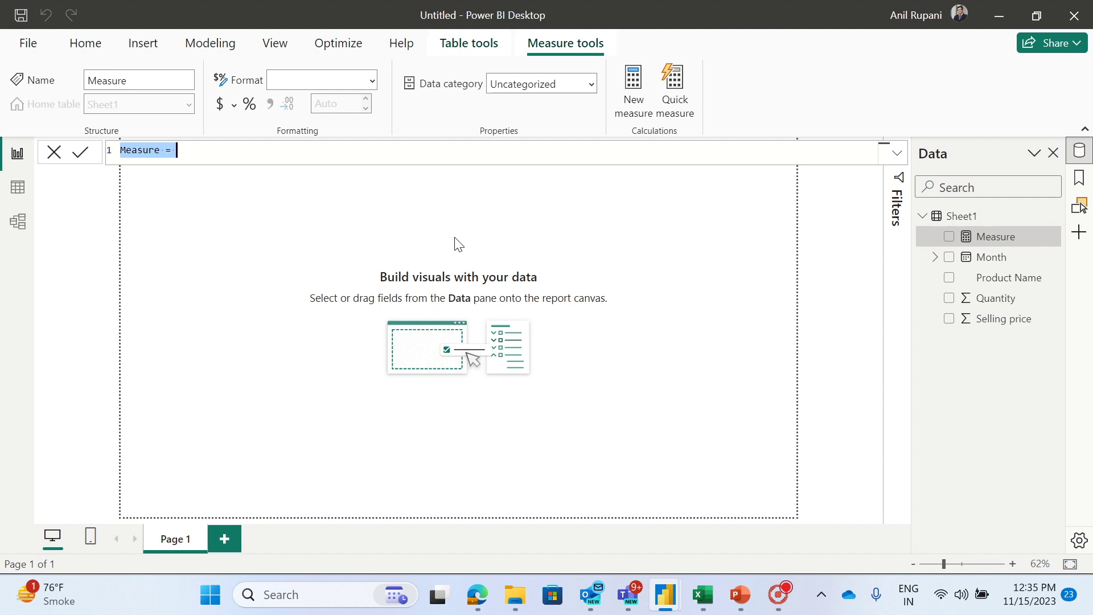
key(BackSpace)
text(Total Sales = sumx()
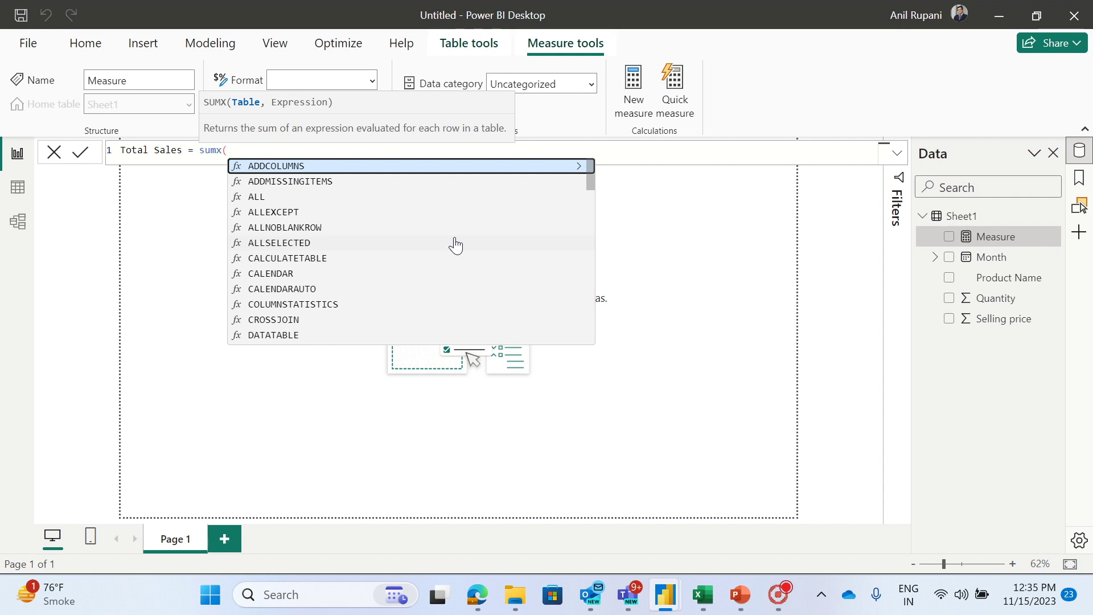
text(sheet)
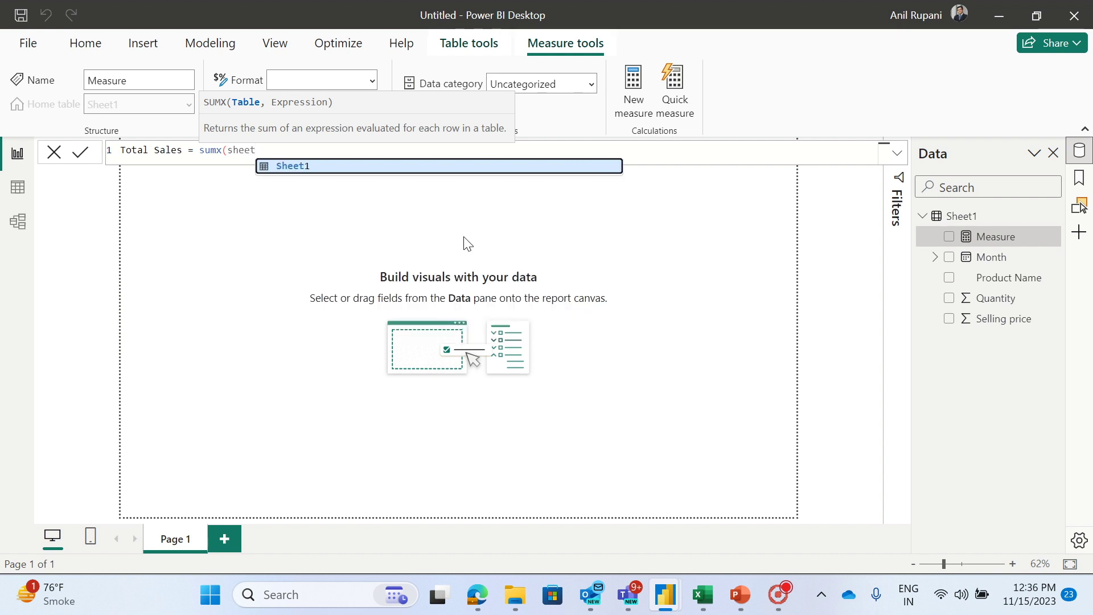
click(290, 165)
text(,)
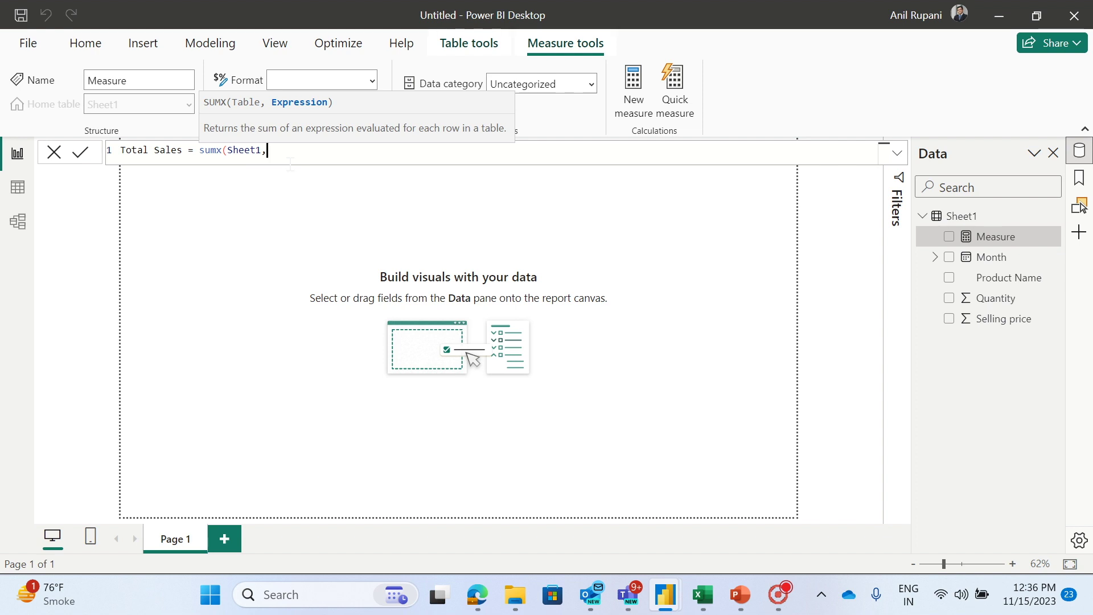
Complete the Total Sales measure with the expression Sheet1[Quantity]*Sheet1[Selling price] and commit it.
text(shee)
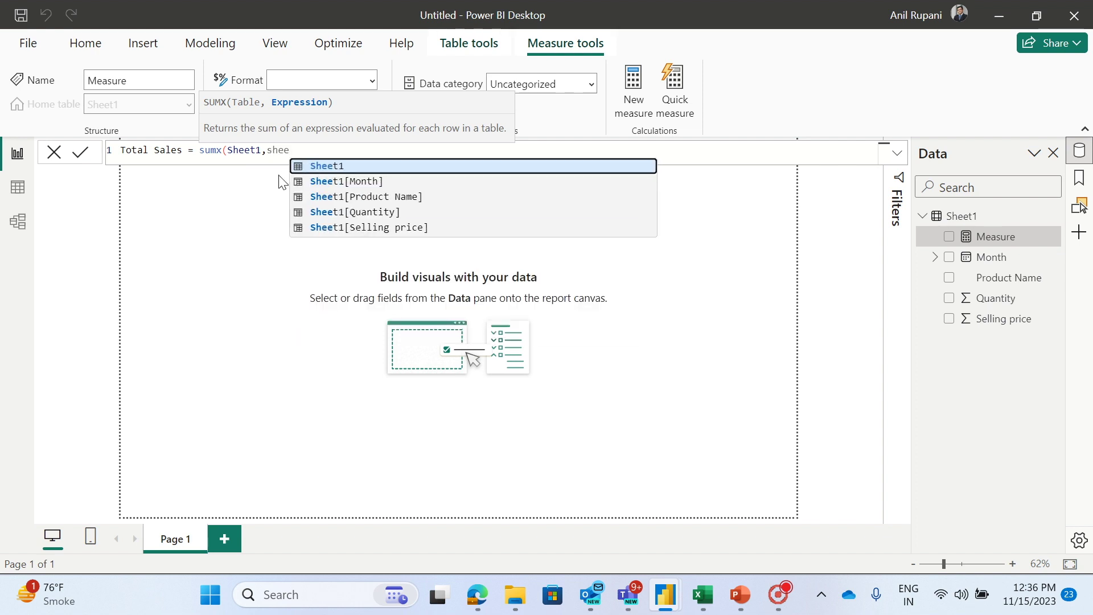
click(382, 213)
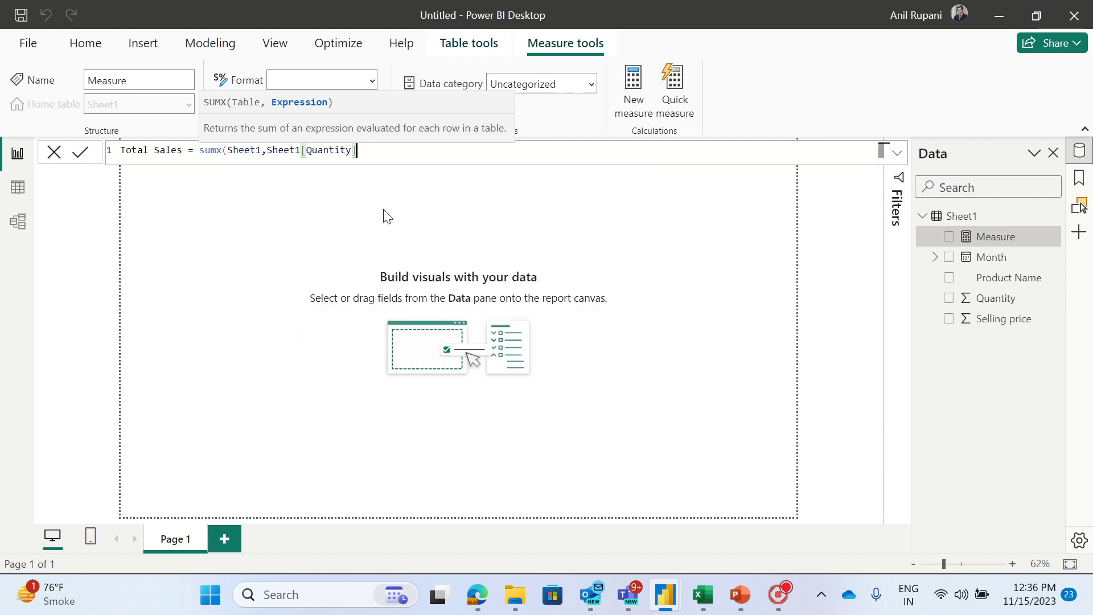
text(*sheet)
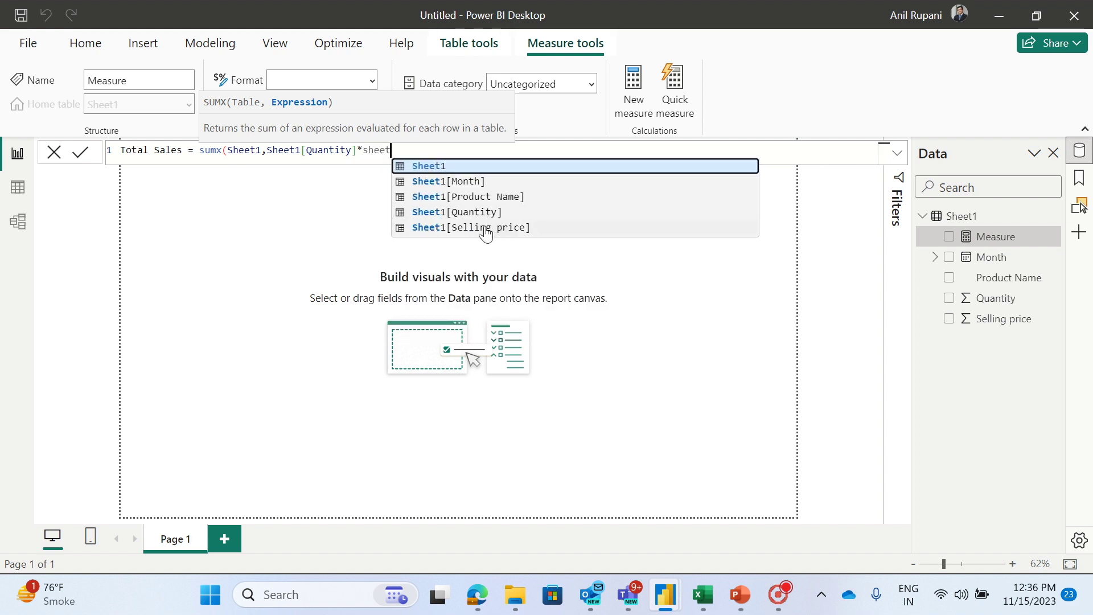
click(486, 227)
text())
key(Return)
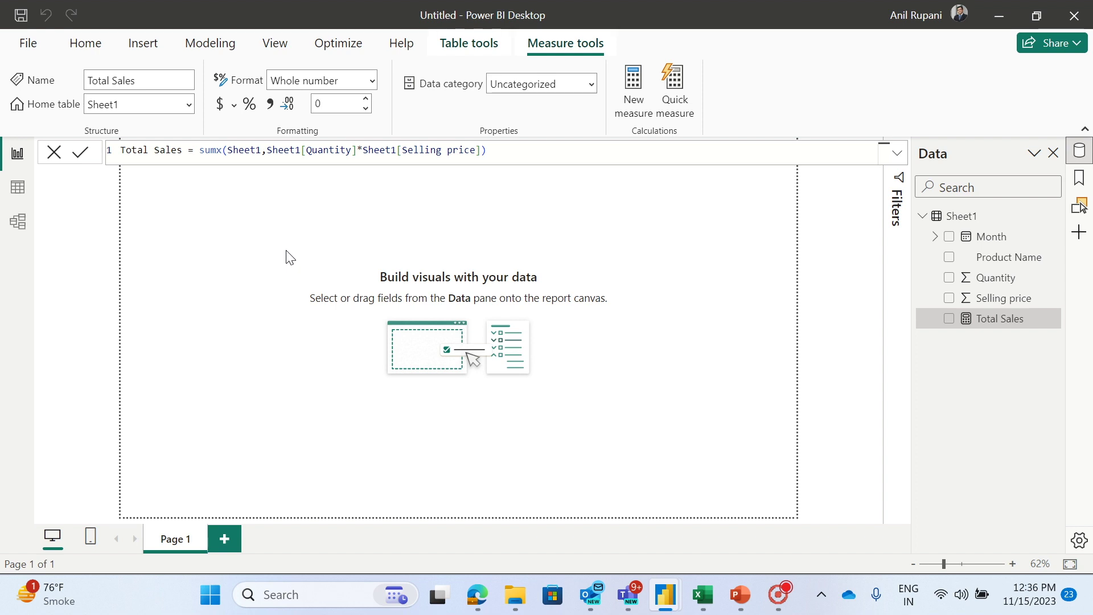
Insert a clustered bar chart with Product Name on the Y-axis and Total Sales on the X-axis.
click(86, 43)
click(598, 83)
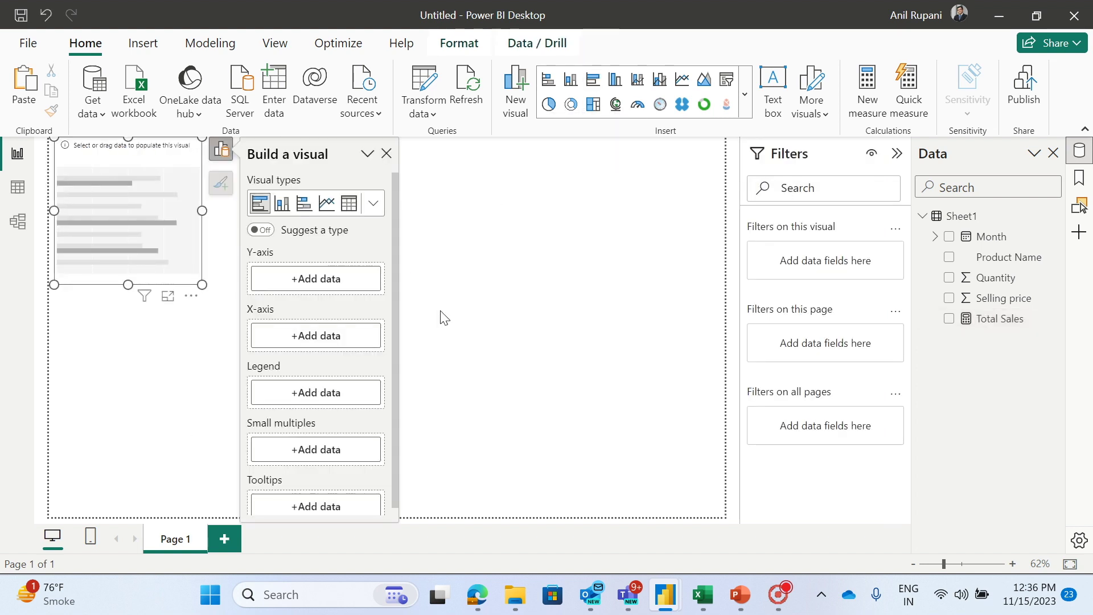
click(312, 278)
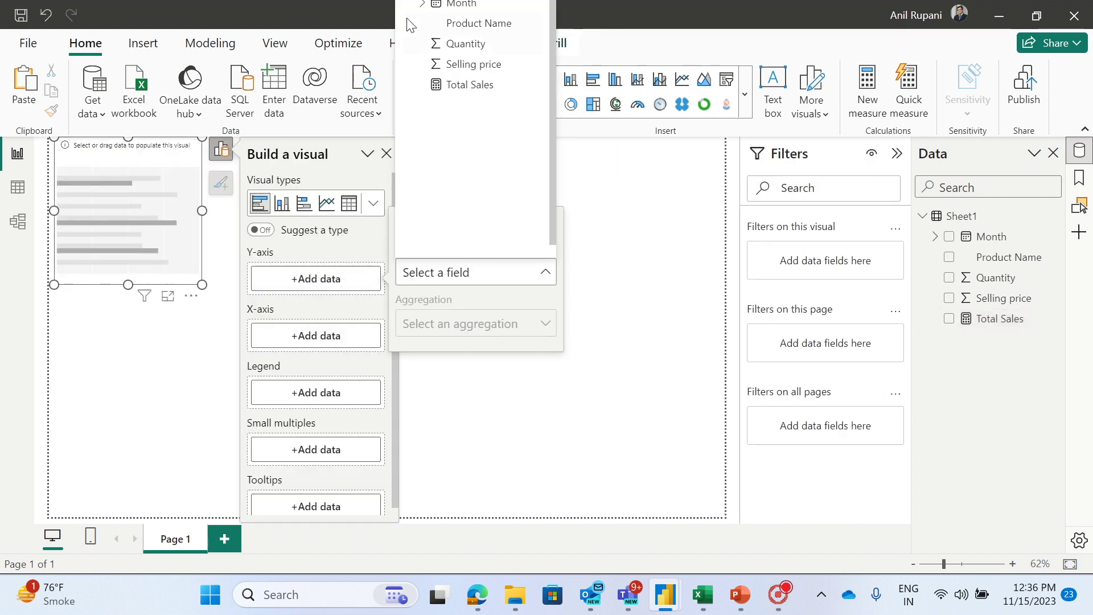
click(476, 26)
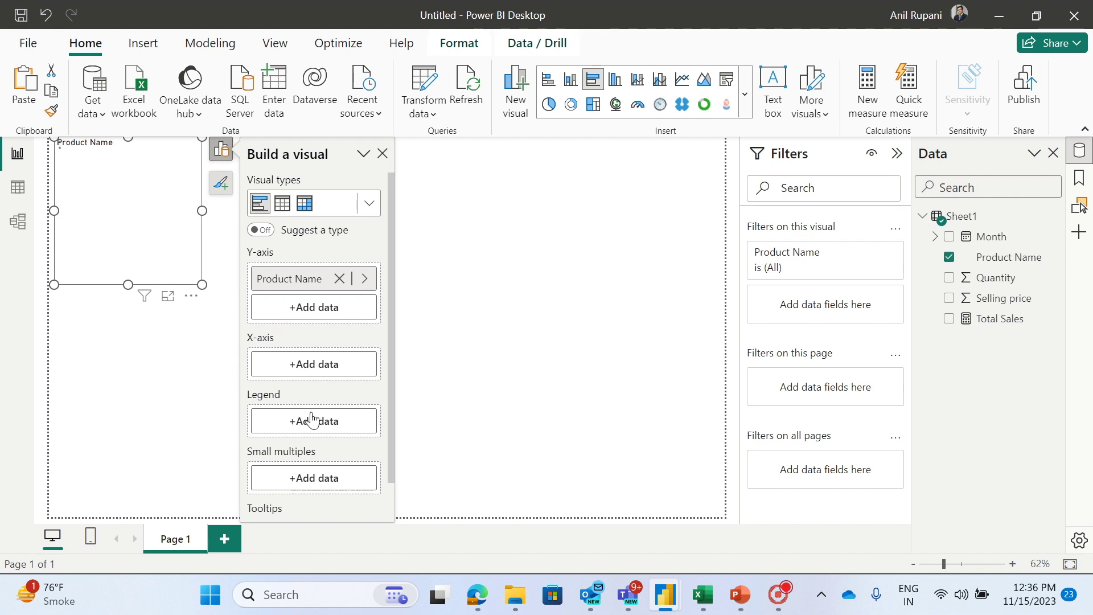
click(317, 369)
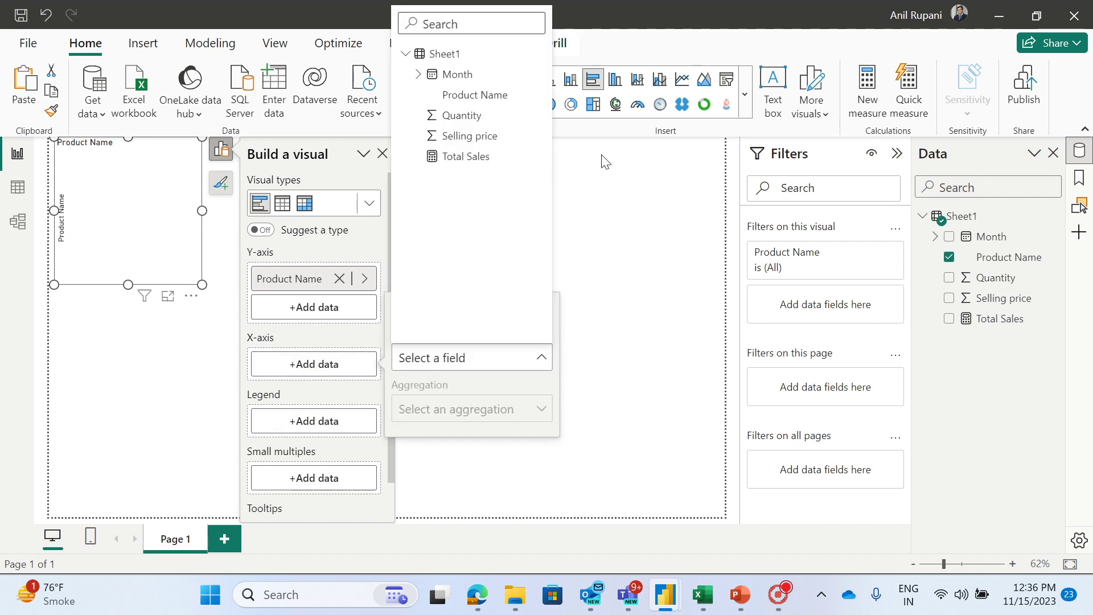
click(463, 153)
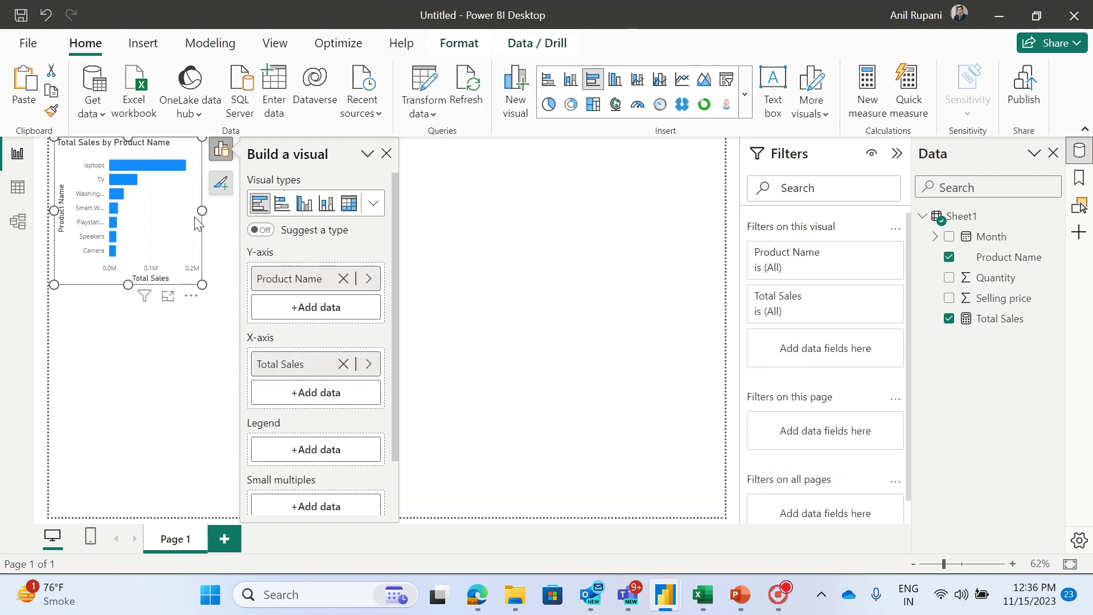
Enlarge the bar chart to nearly the full page height and a little under half the page width.
drag(202, 210, 386, 203)
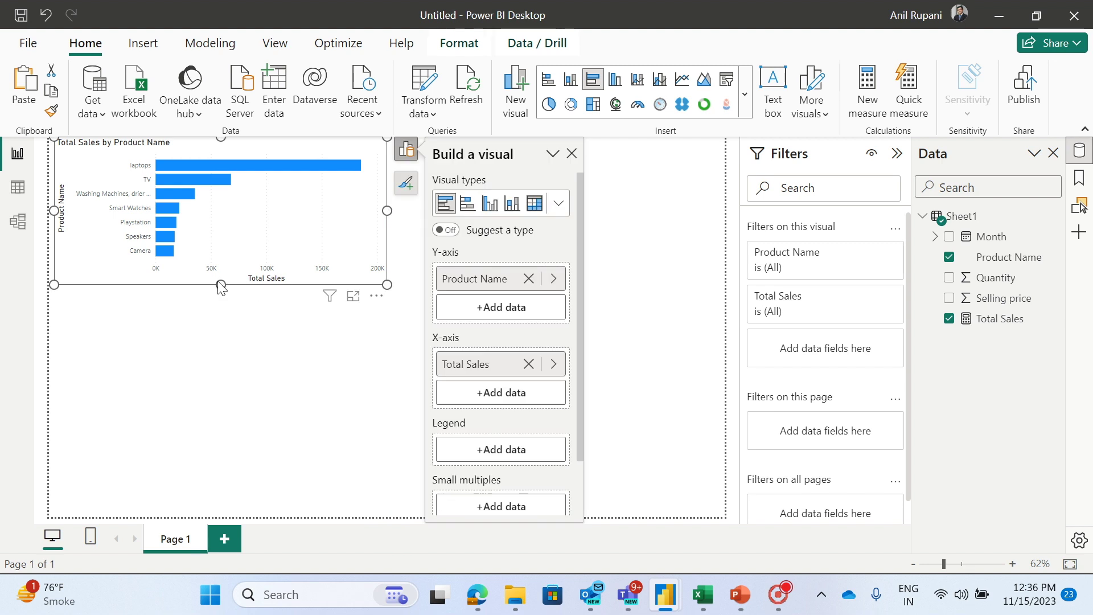
drag(220, 284, 223, 506)
drag(385, 323, 361, 324)
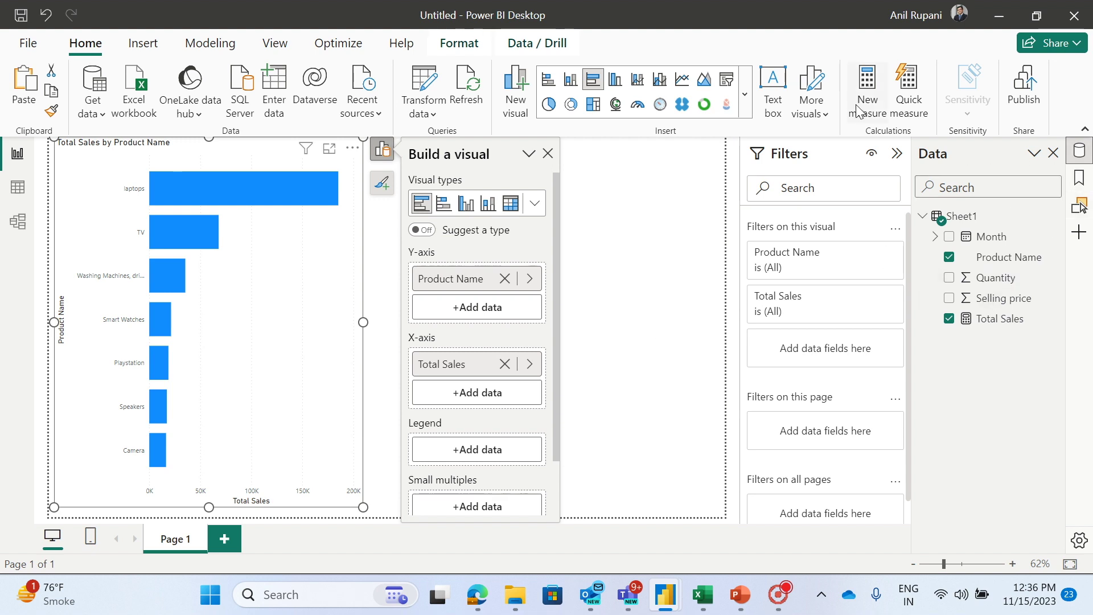
Set the maximum area width of the chart's Y-axis values to 48% and narrow the chart slightly.
click(277, 48)
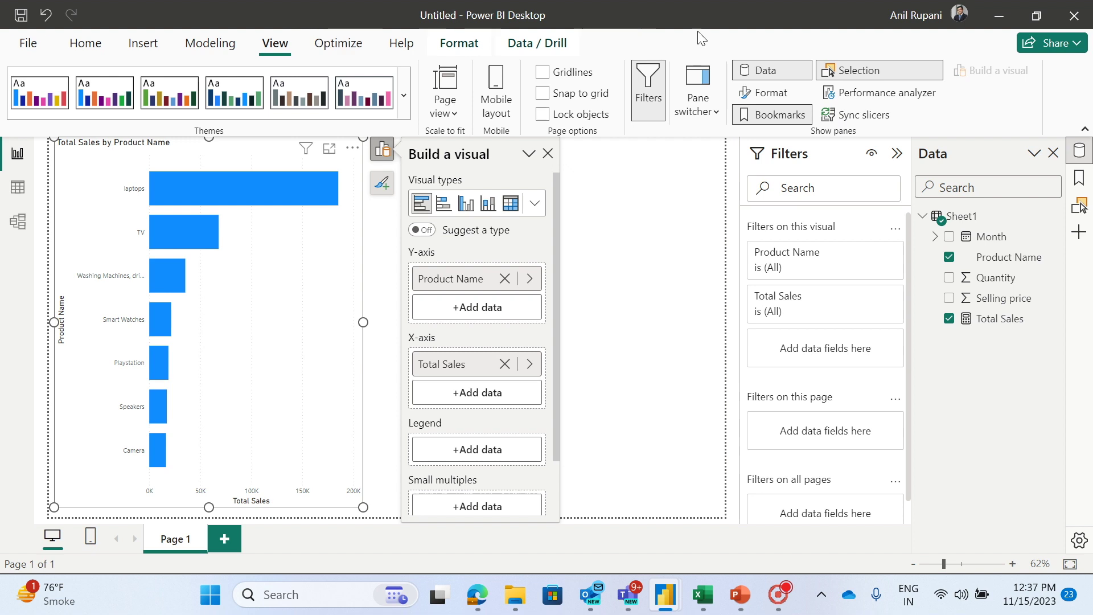
click(774, 94)
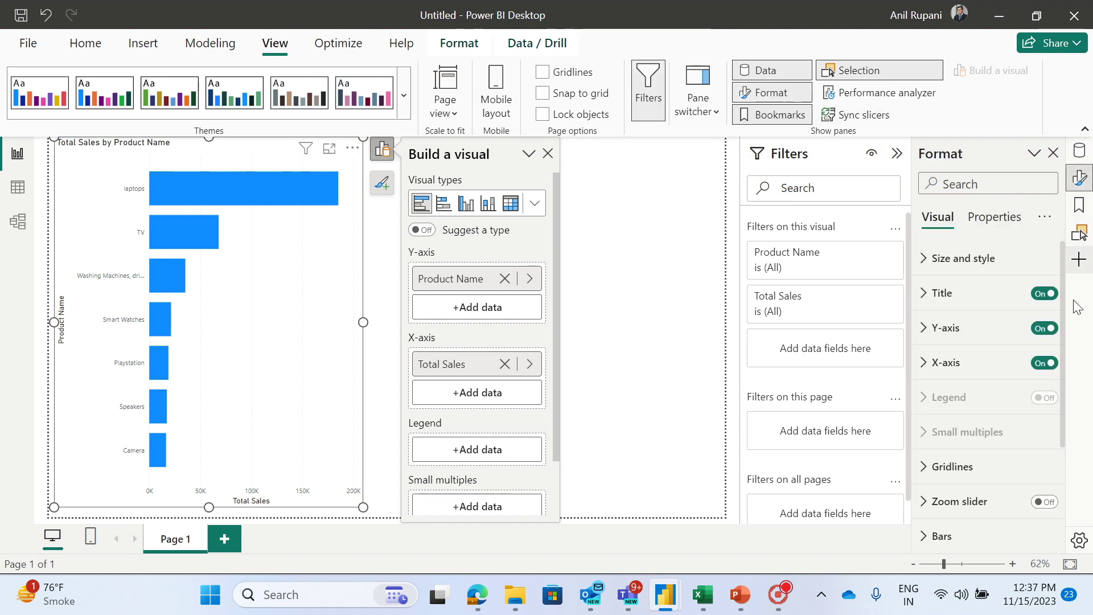
click(925, 329)
scroll(1063, 375, down, 2)
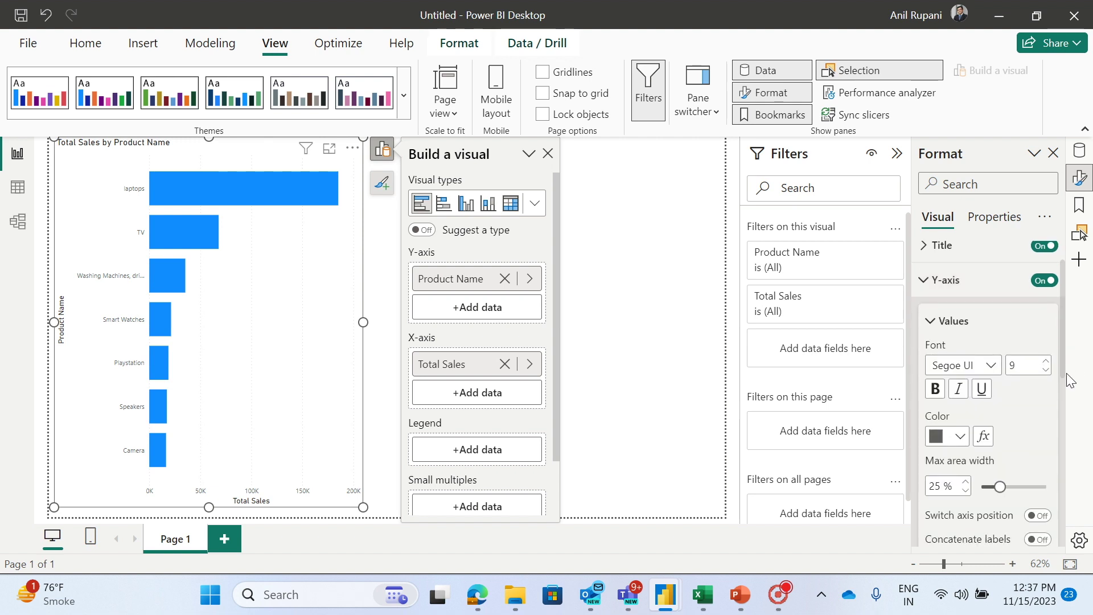
drag(1000, 465, 1023, 465)
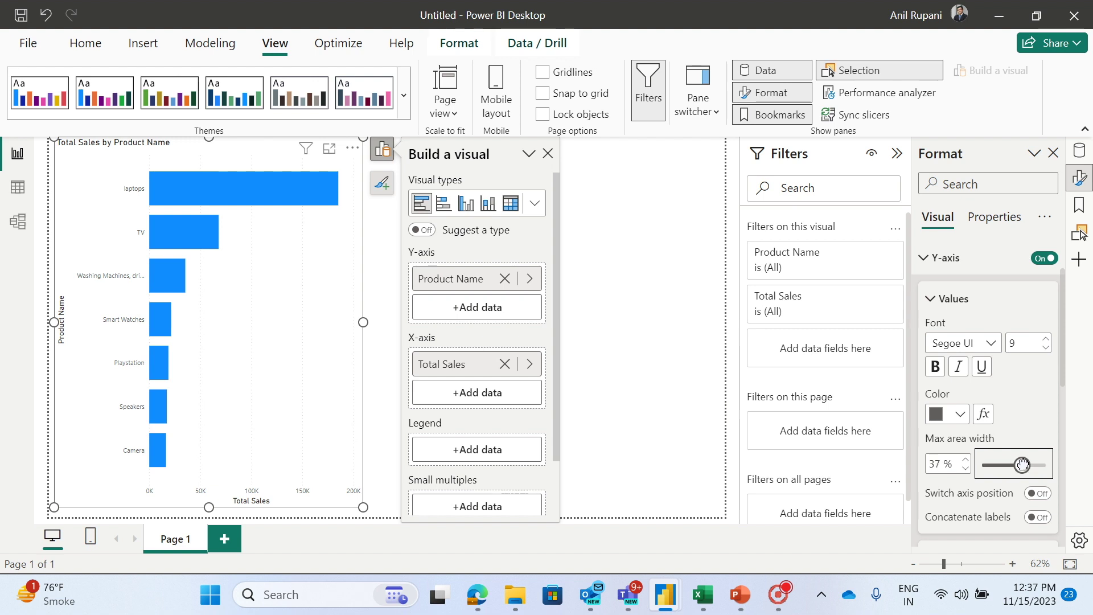
drag(1021, 464, 1041, 464)
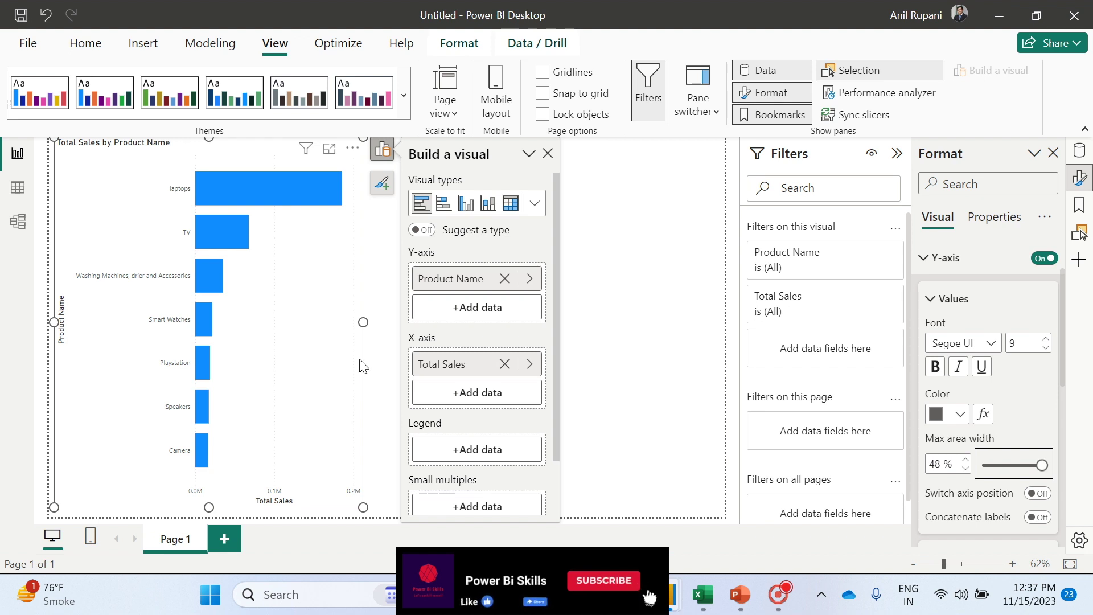
drag(362, 323, 358, 323)
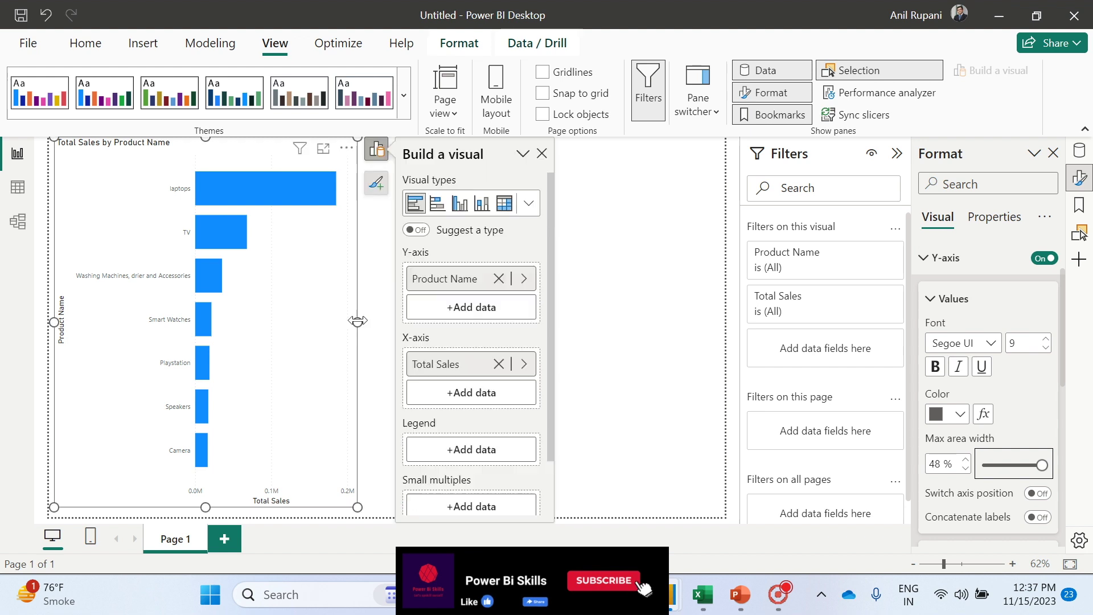
click(631, 224)
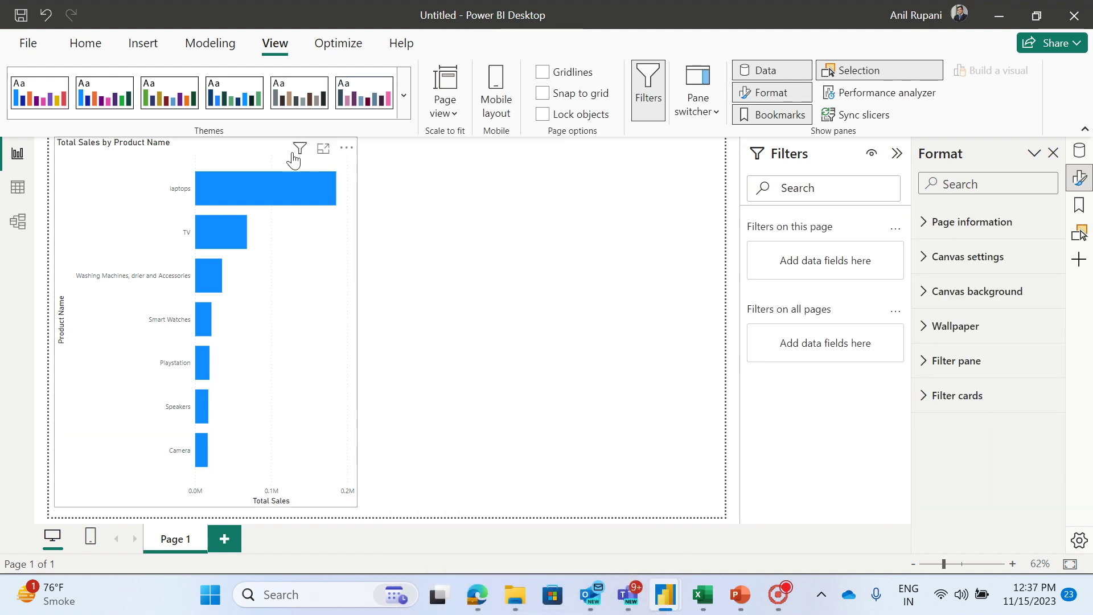
Turn on the bar chart's visual border and set its rounded corners to 10 px.
click(292, 161)
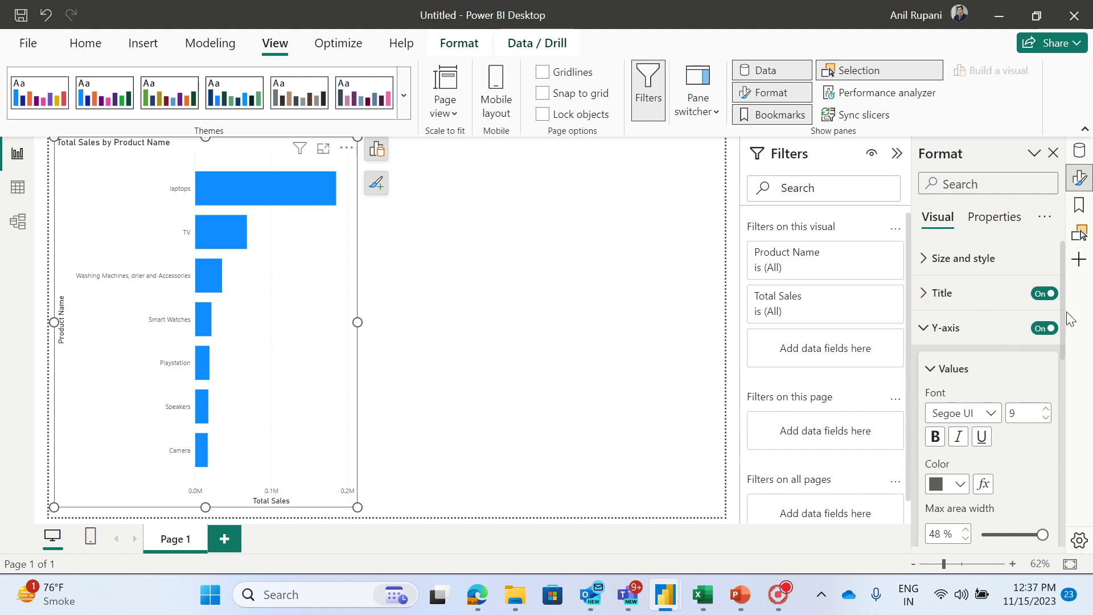
drag(1063, 318, 1070, 254)
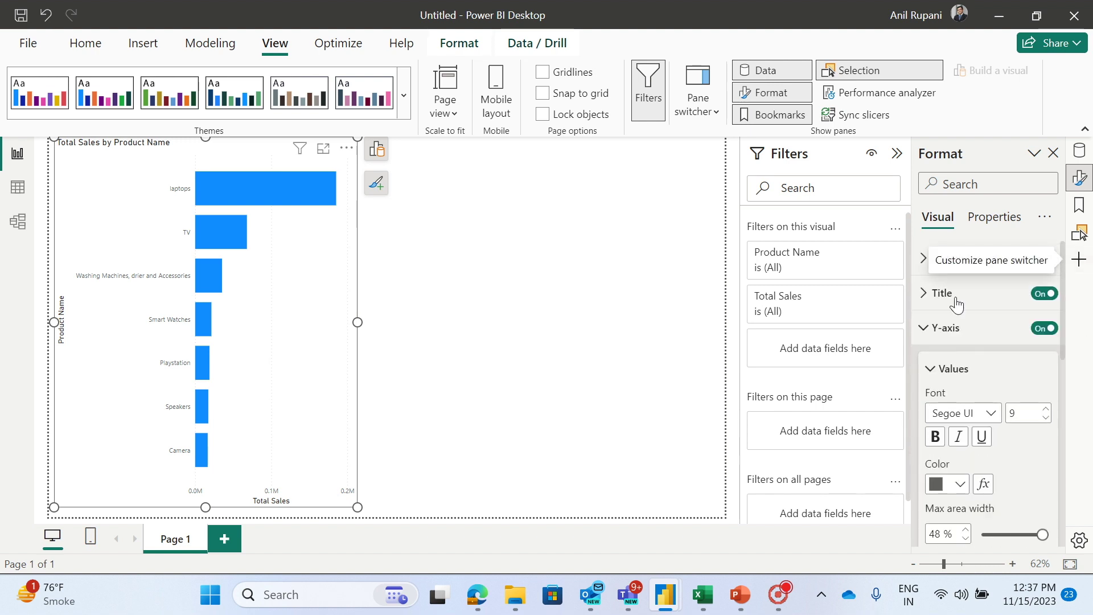
click(946, 258)
drag(1064, 287, 1076, 384)
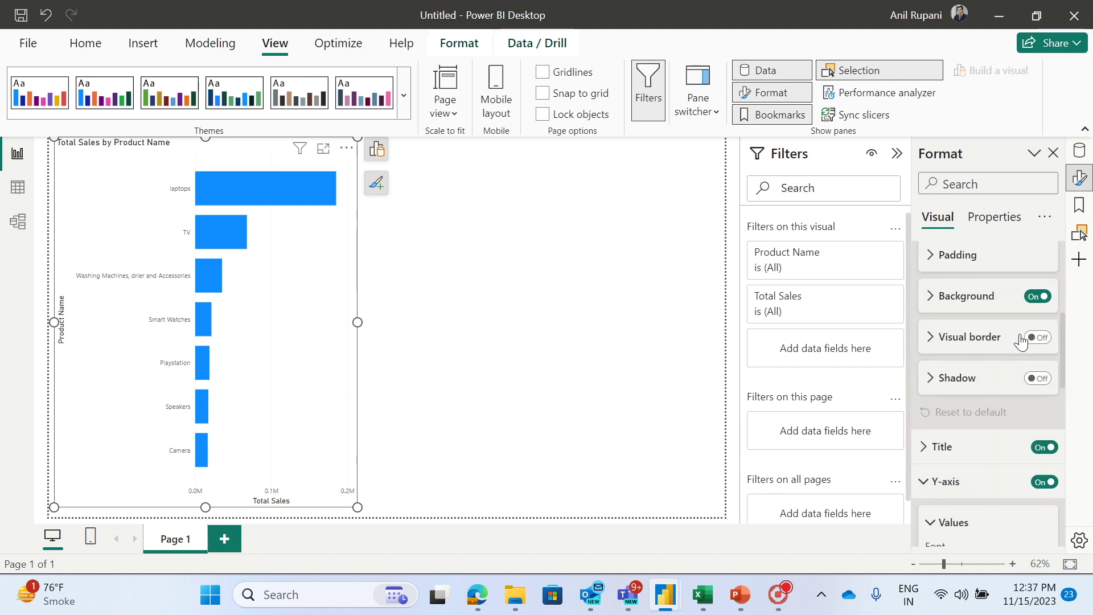
click(1049, 339)
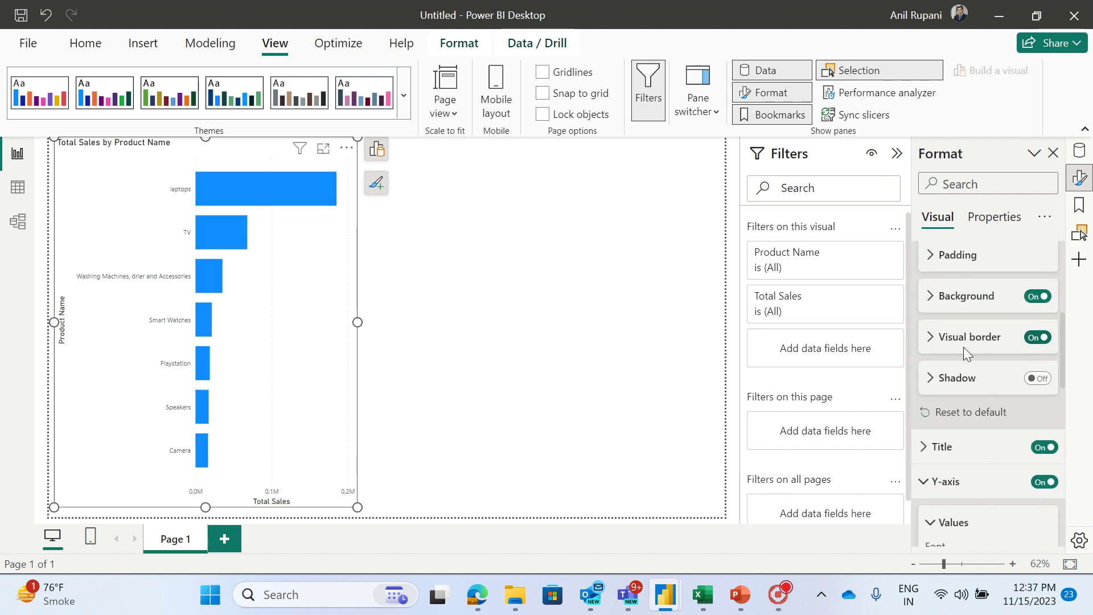
click(931, 339)
drag(983, 428, 1003, 439)
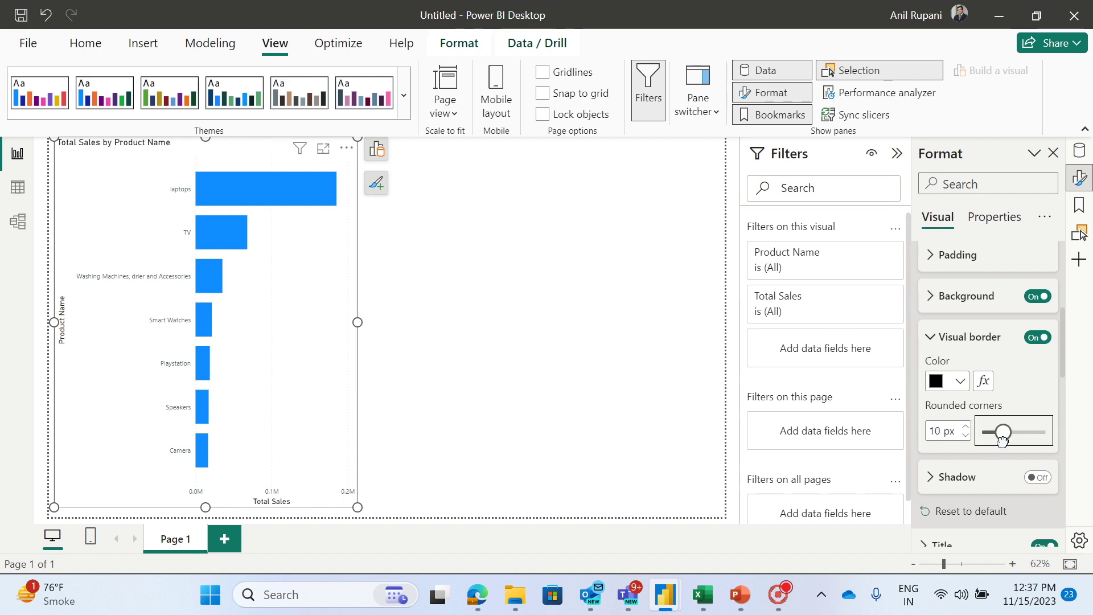
click(540, 228)
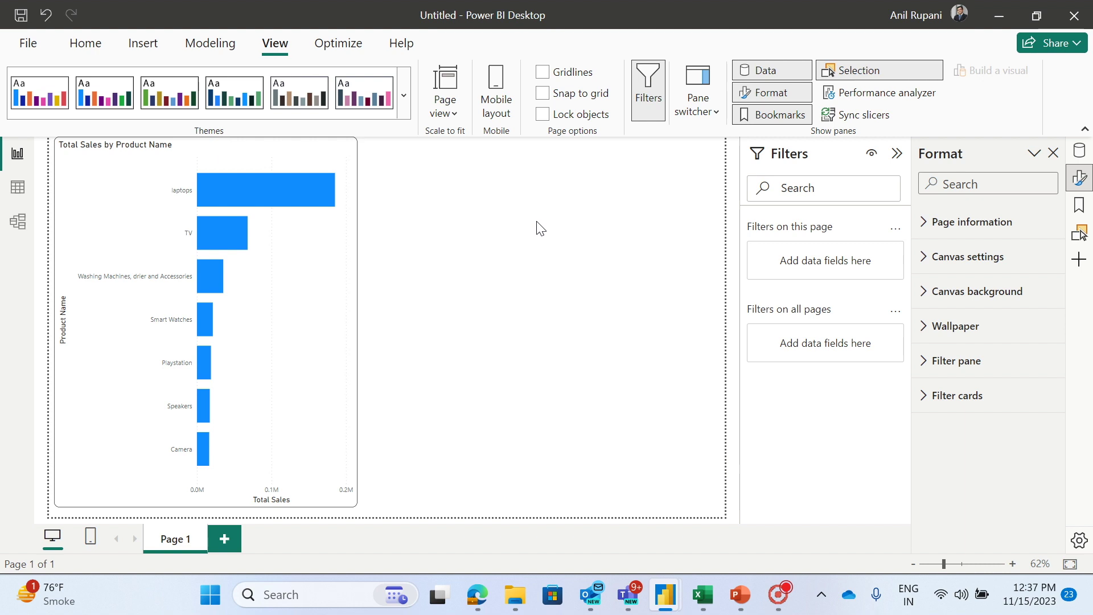
Duplicate the Total Sales by Product Name bar chart and place the copy beside the original, aligned with its upper edge.
click(249, 153)
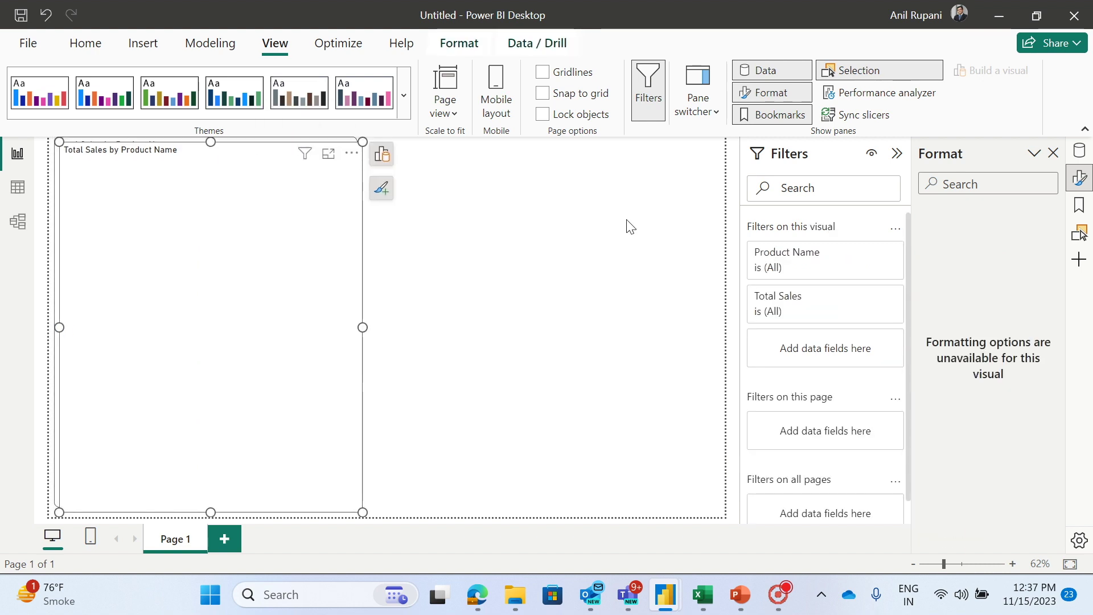
key(ctrl+c)
key(ctrl+v)
drag(266, 168, 588, 161)
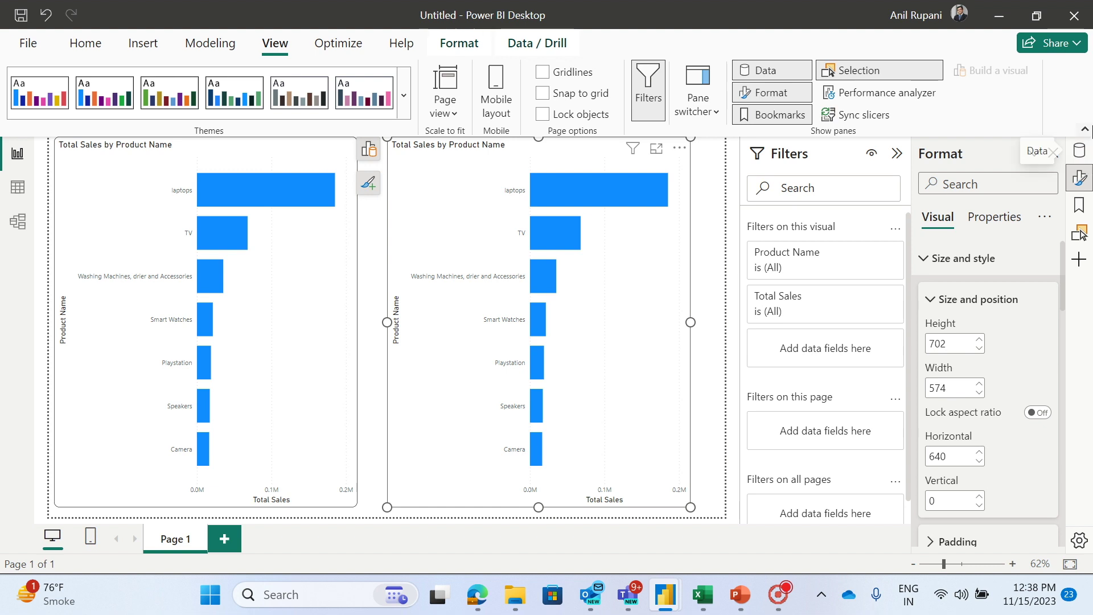
Create a new measure in Sheet1 with the formula Other sales = 0.
click(1079, 151)
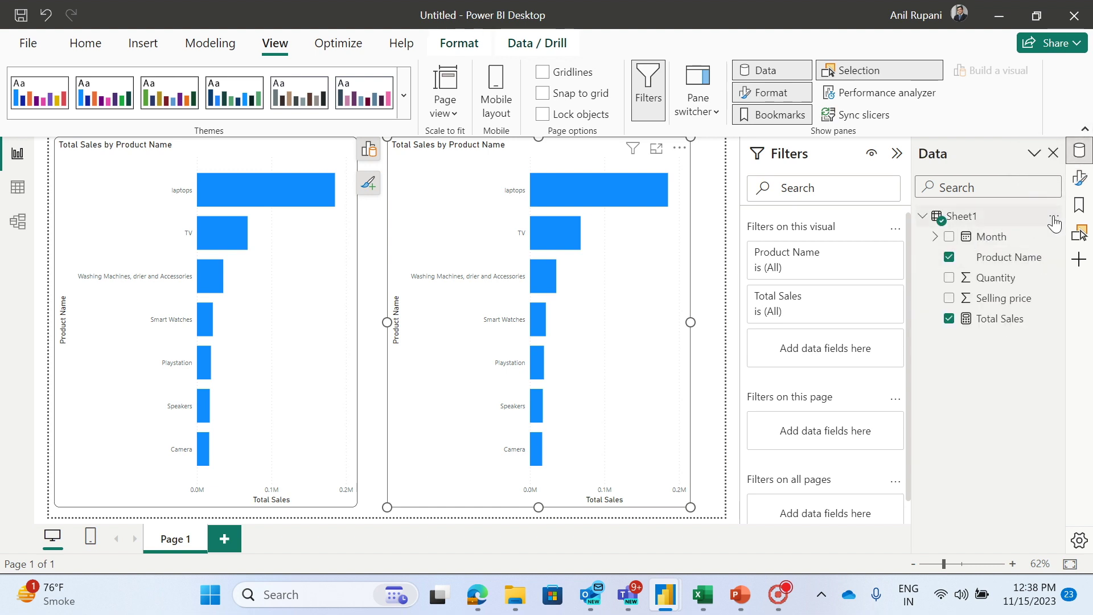
click(1055, 217)
click(948, 249)
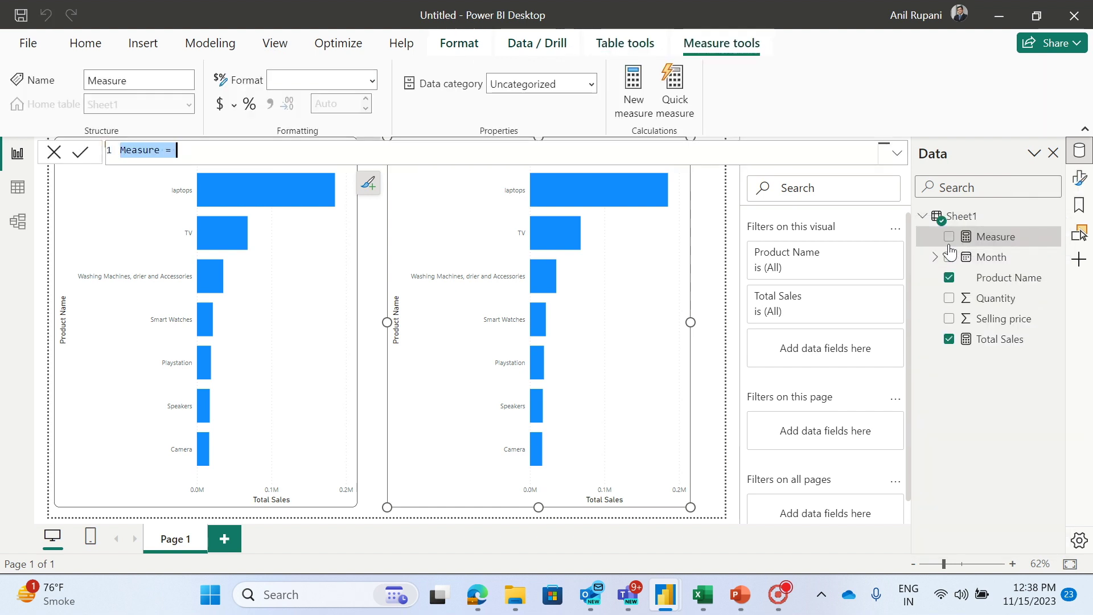
key(BackSpace)
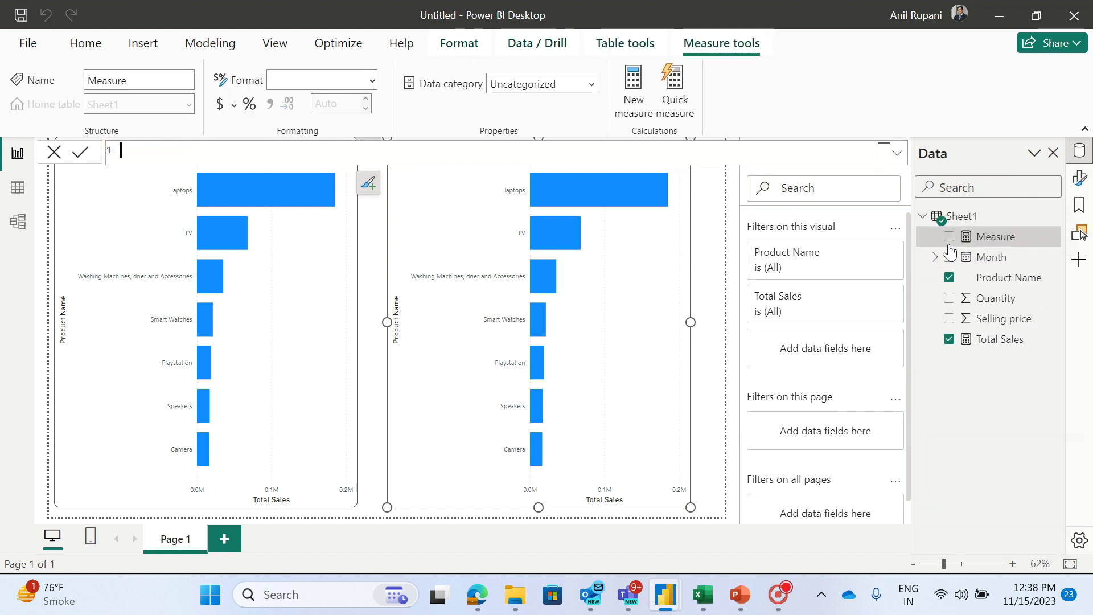
text(Other sales = 0)
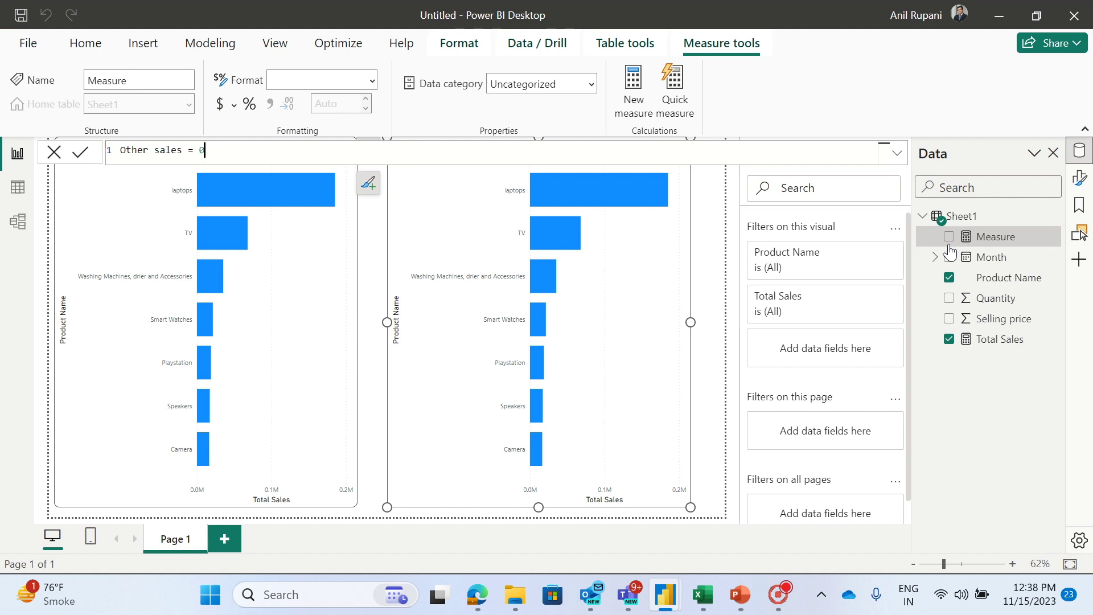
key(Return)
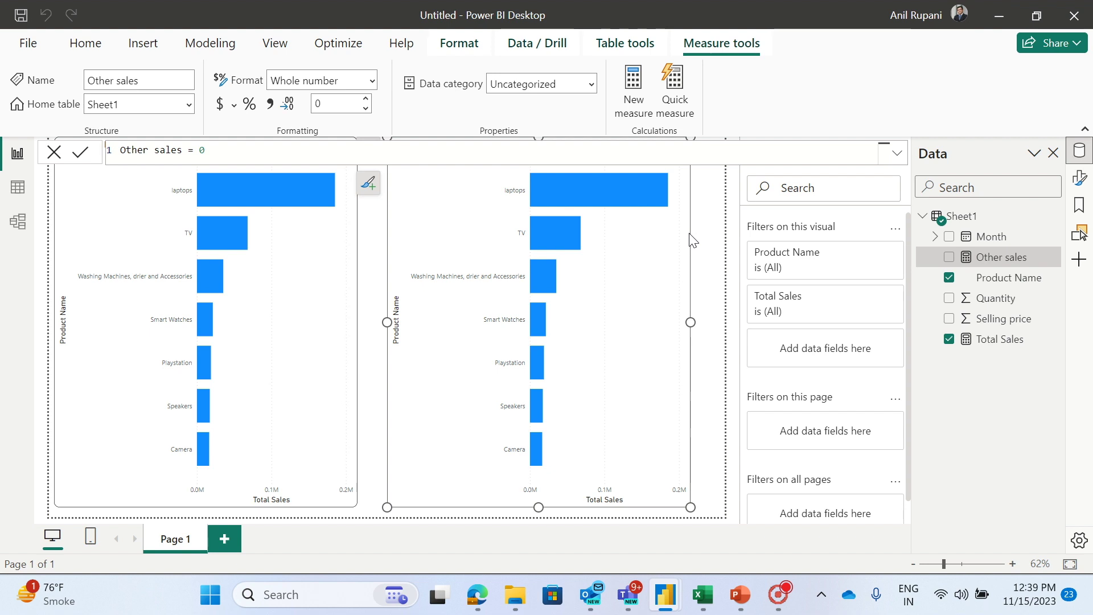
Add the Other sales measure to the copied chart's X-axis below Total Sales.
click(990, 216)
click(535, 181)
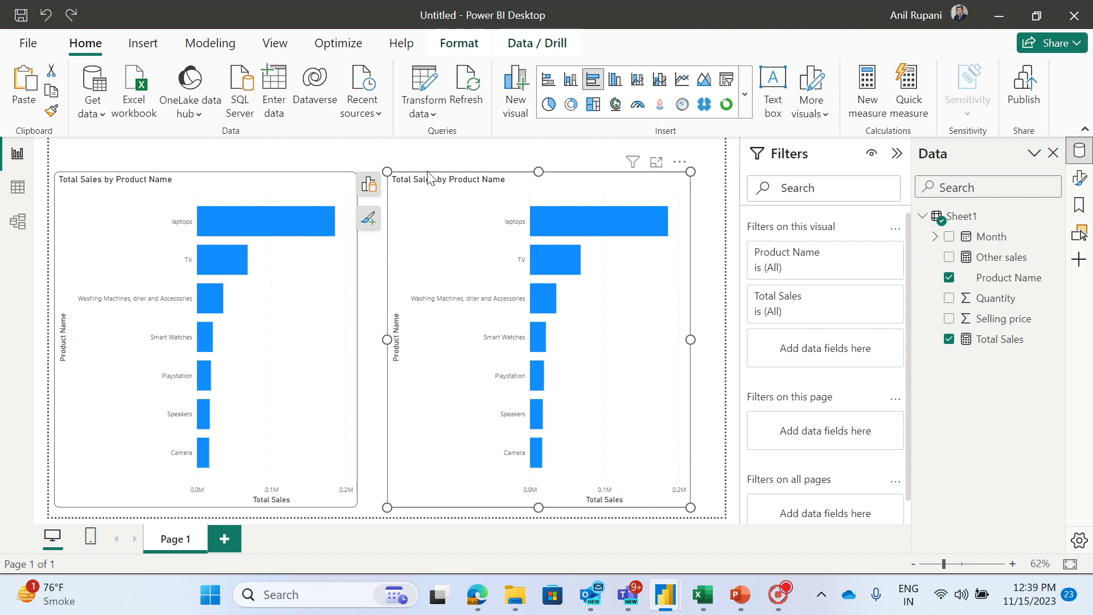
click(370, 184)
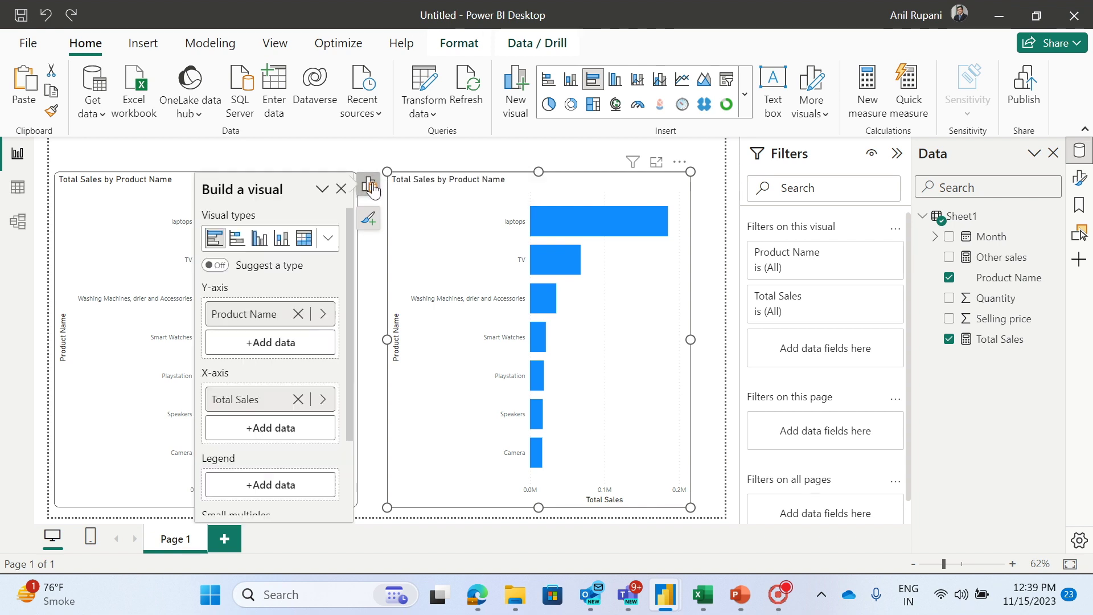
click(273, 429)
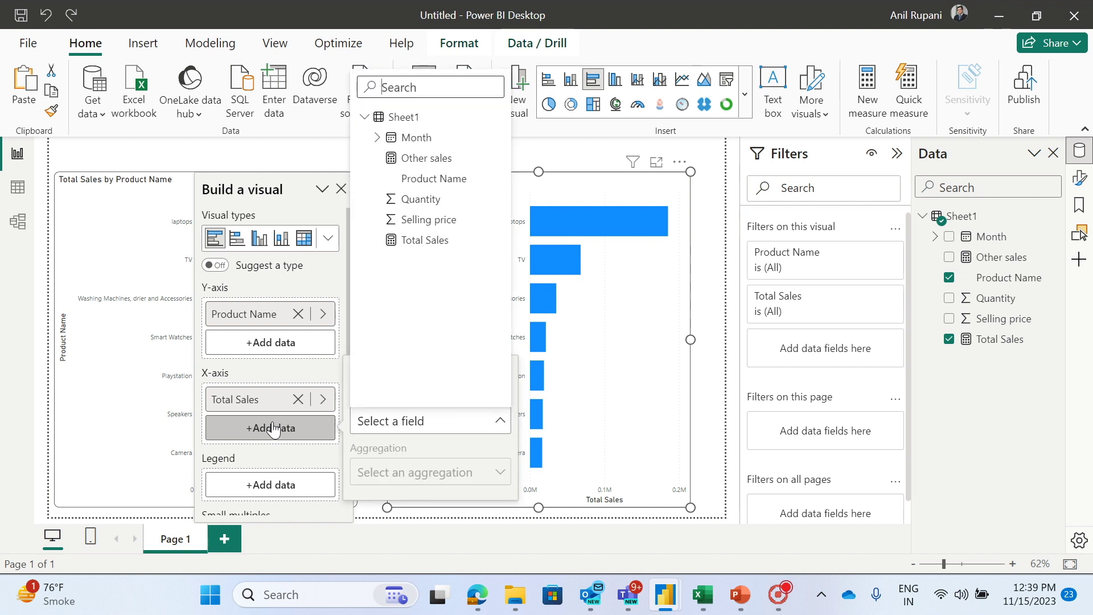
click(435, 159)
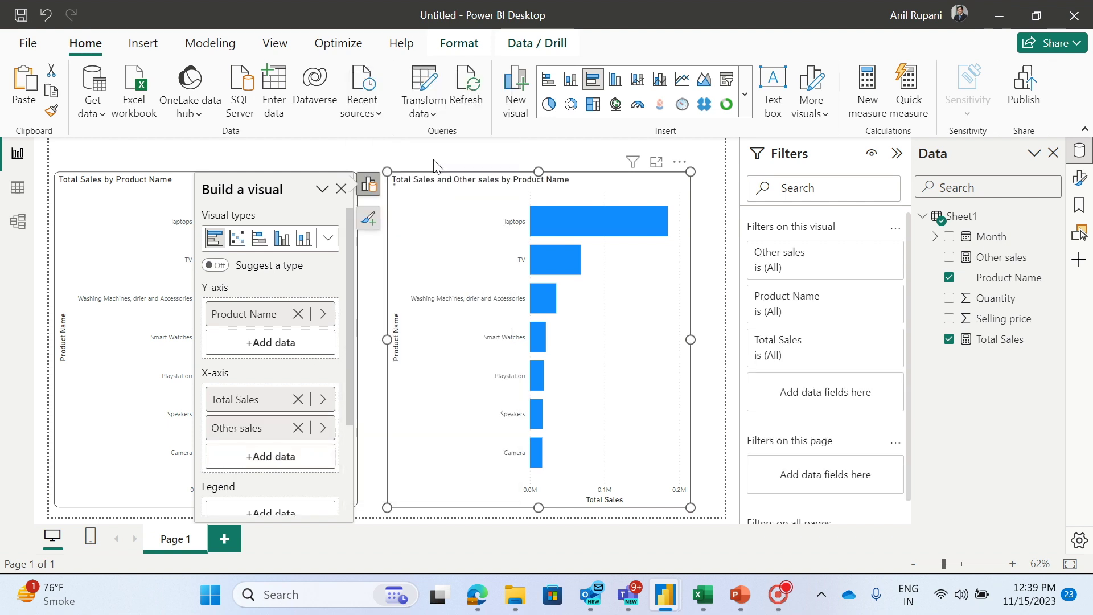
click(439, 162)
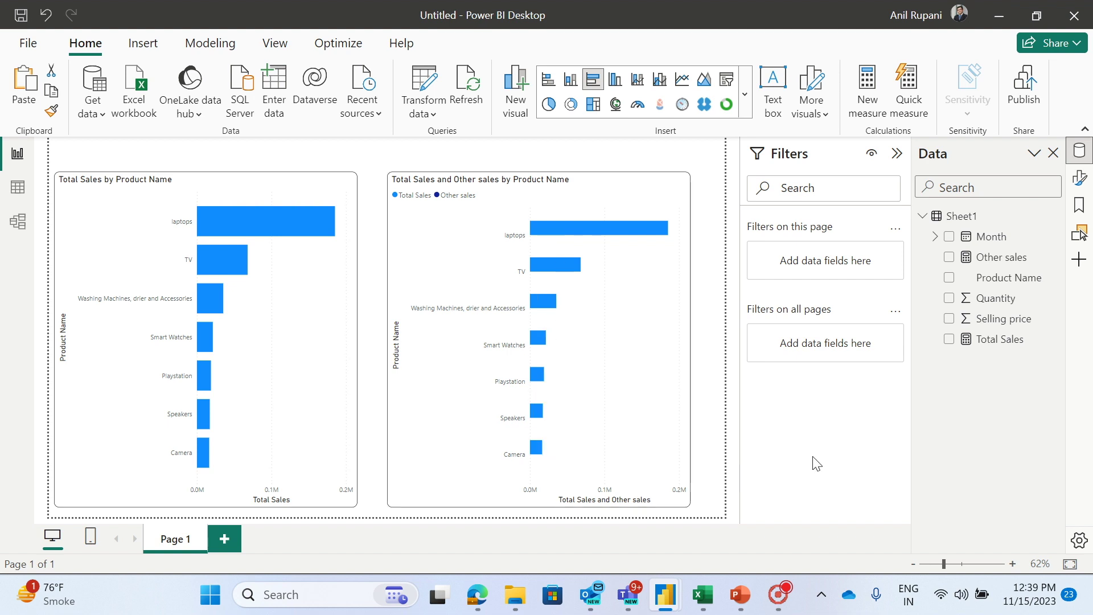
Turn off the legend of the copied chart.
click(1085, 183)
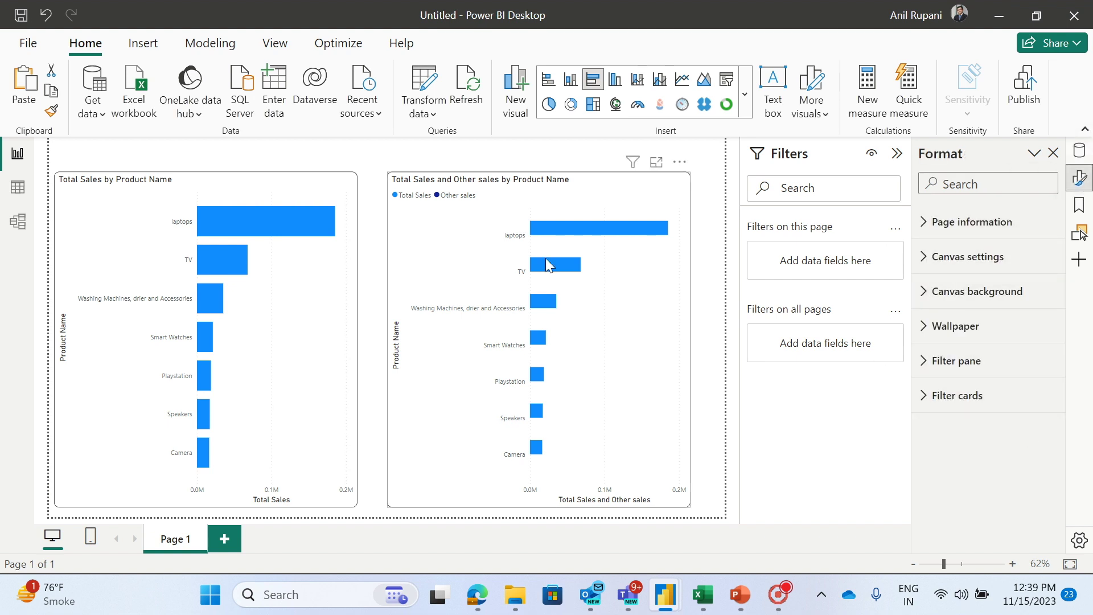
click(653, 183)
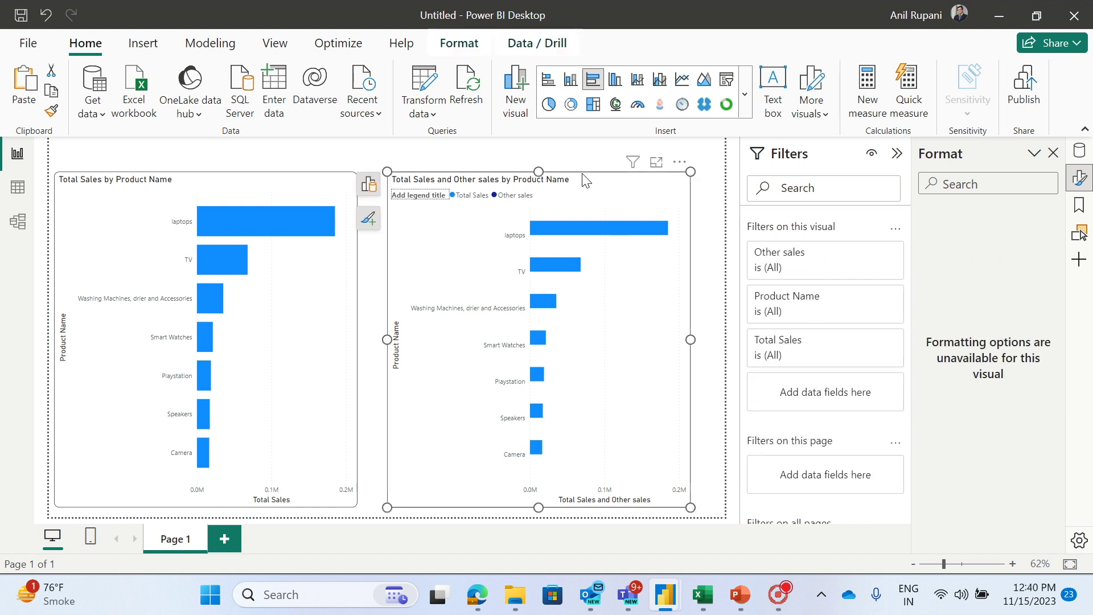
drag(1070, 283, 1085, 448)
scroll(1087, 477, down, 5)
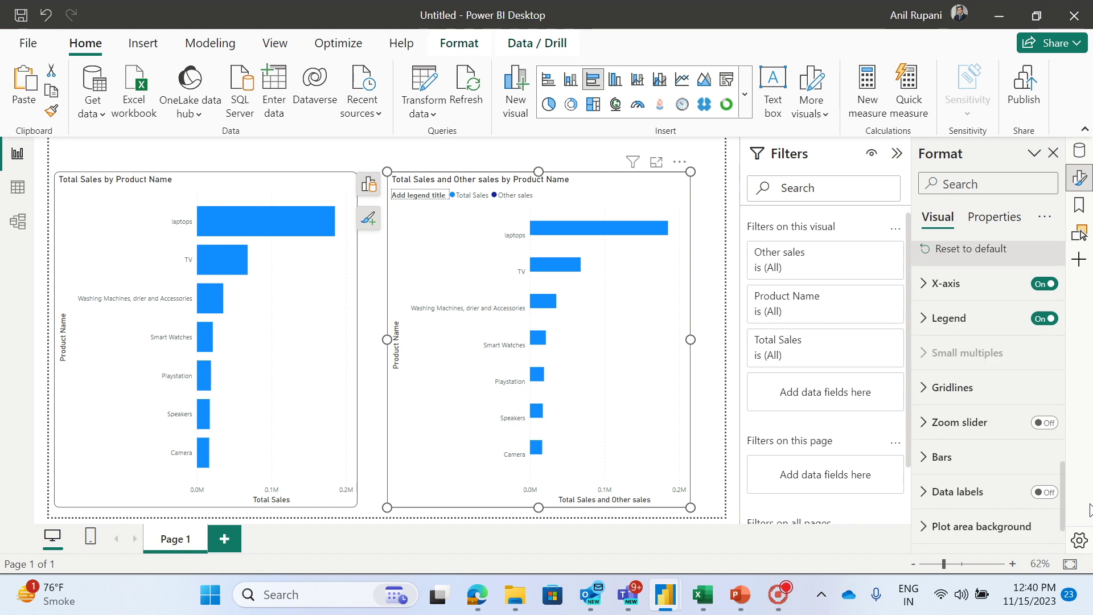
scroll(1088, 477, up, 5)
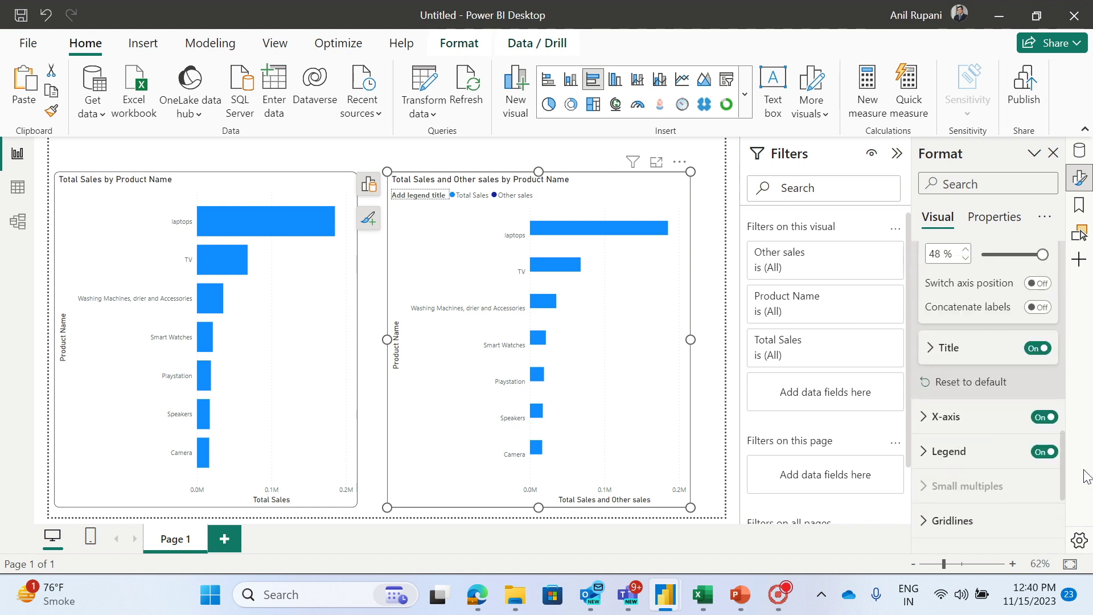
click(1041, 452)
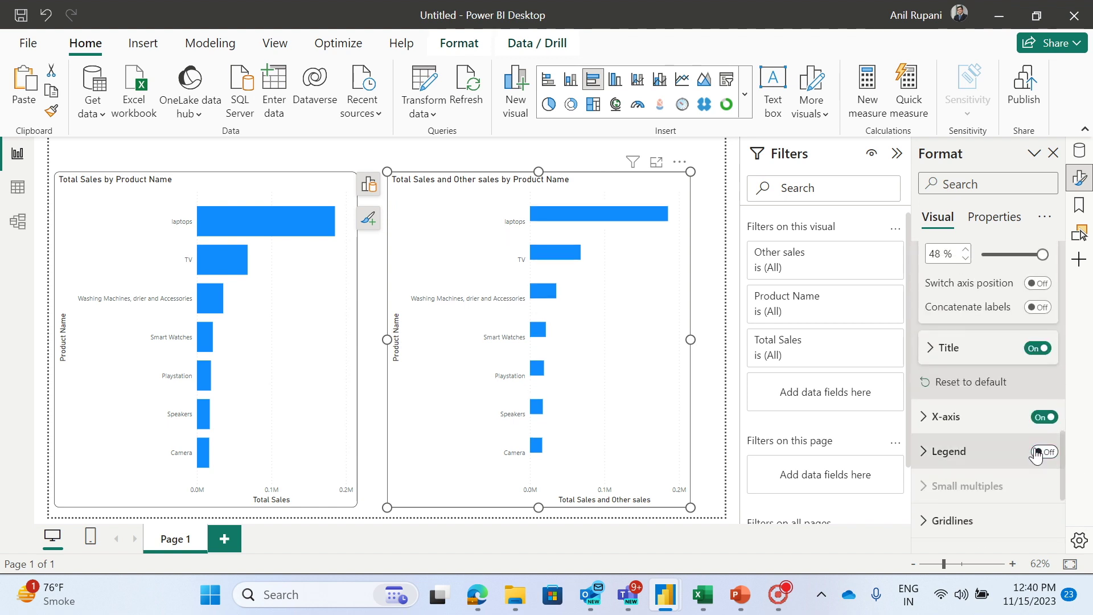
Turn on data labels for the copied chart and set their display units to Thousands for all series.
scroll(1062, 466, down, 6)
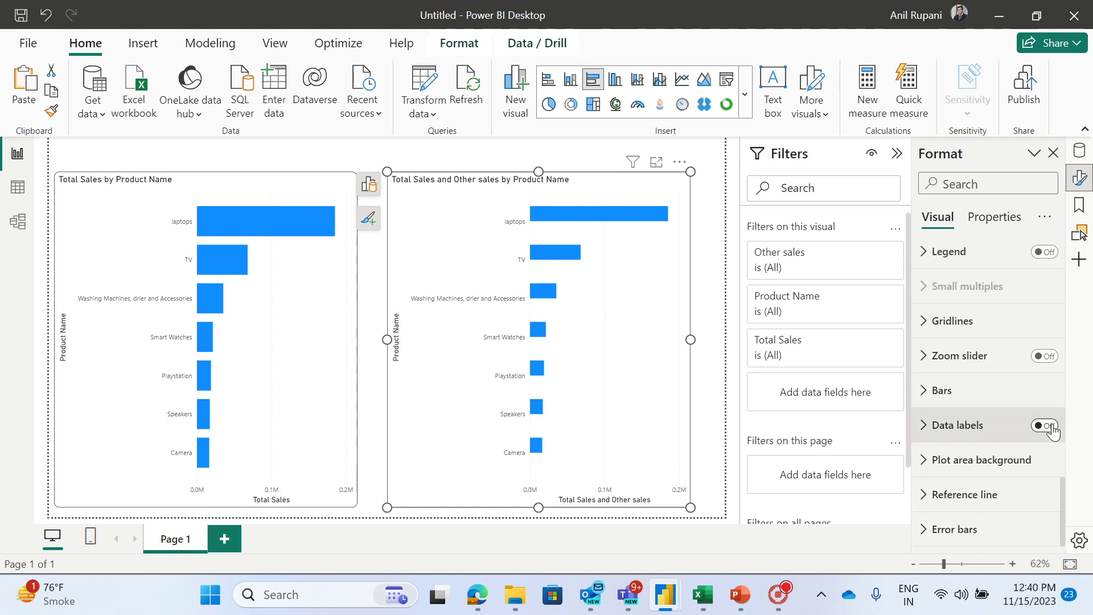
click(1051, 427)
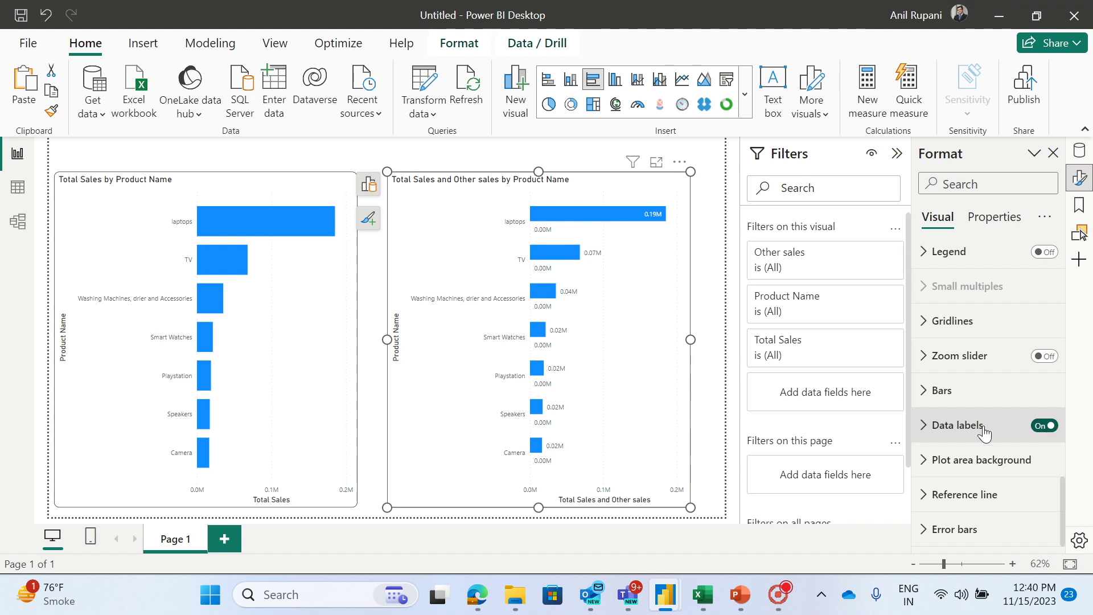
click(922, 433)
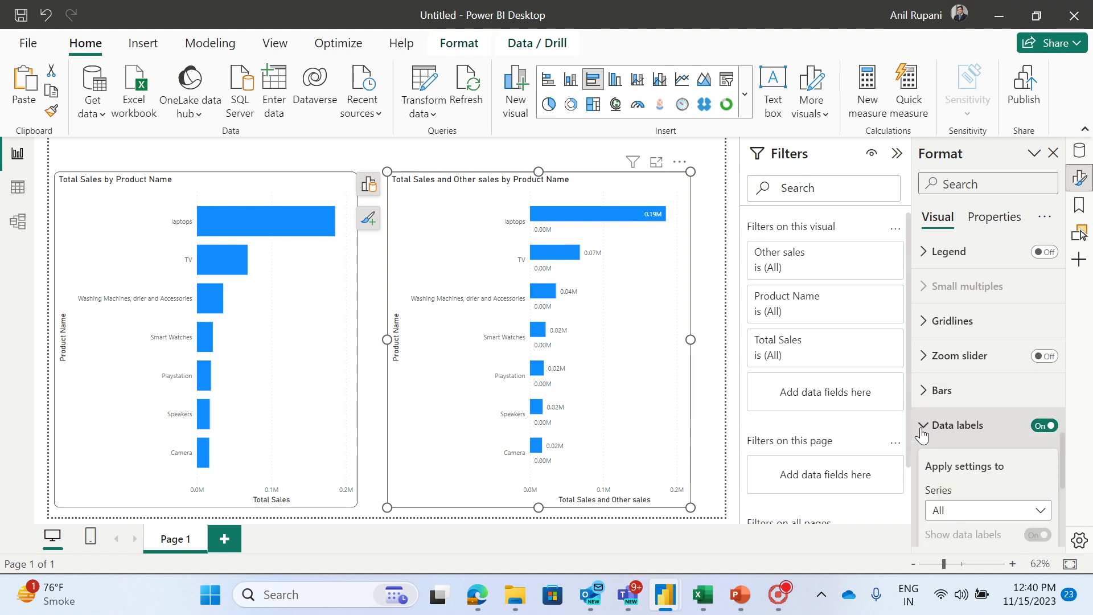
drag(1061, 453, 1064, 495)
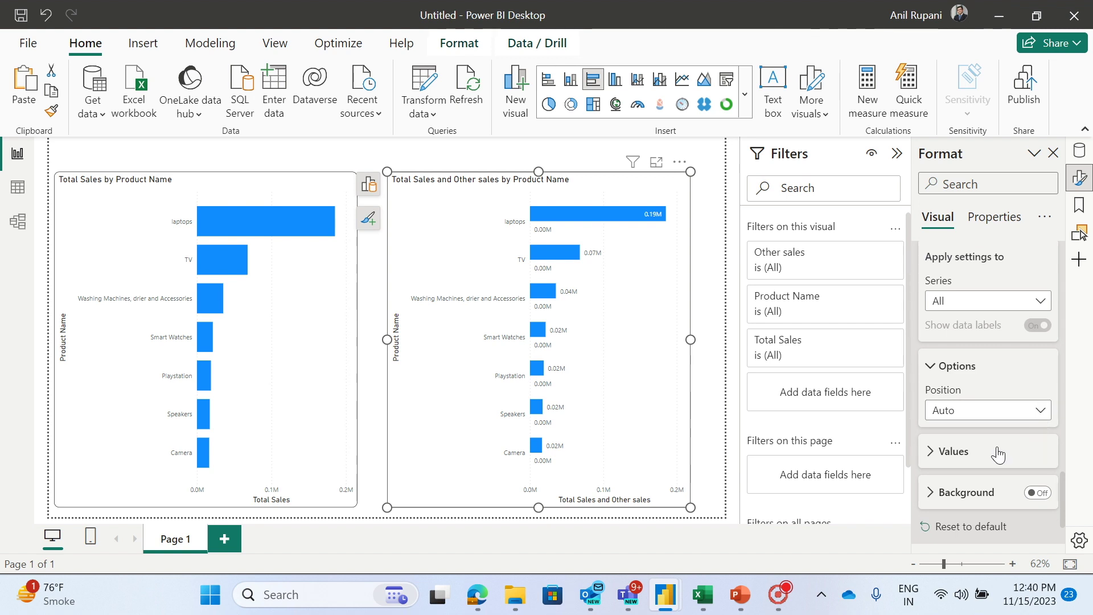
click(933, 453)
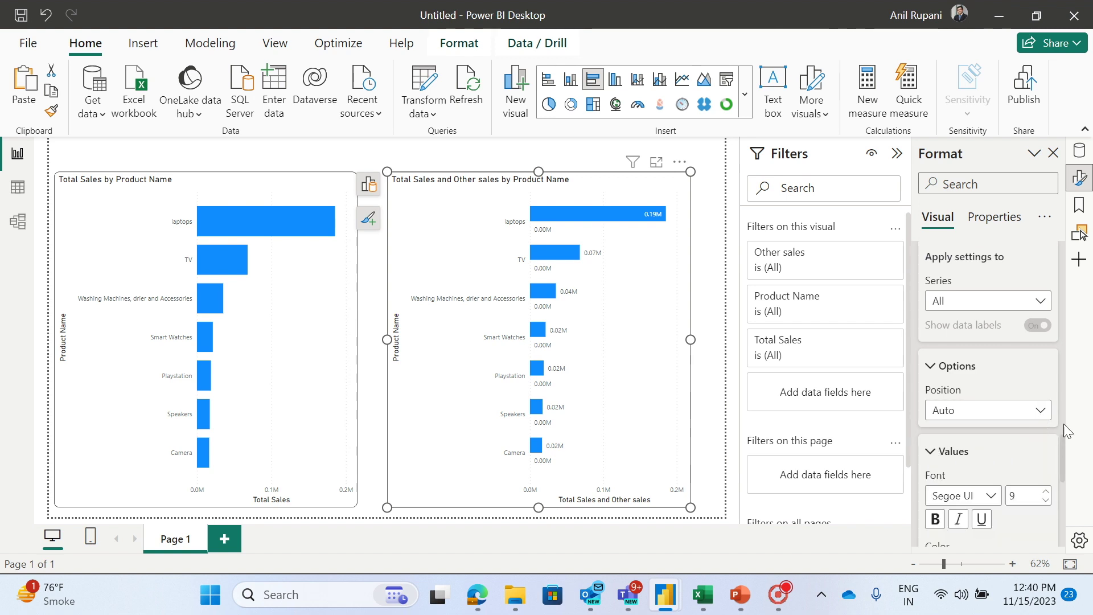
scroll(1064, 457, down, 5)
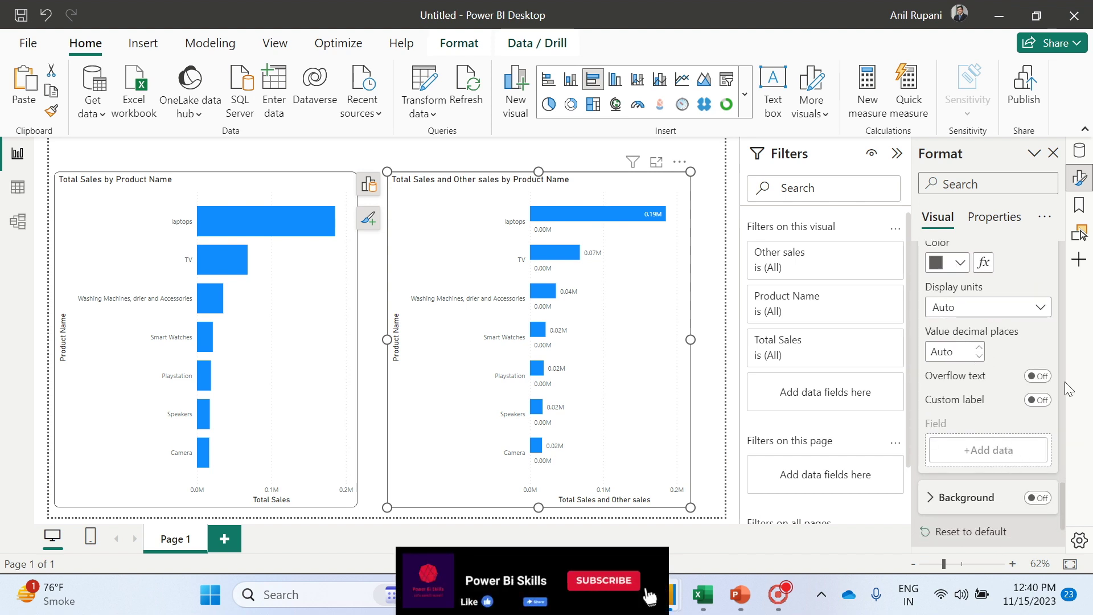
click(1007, 307)
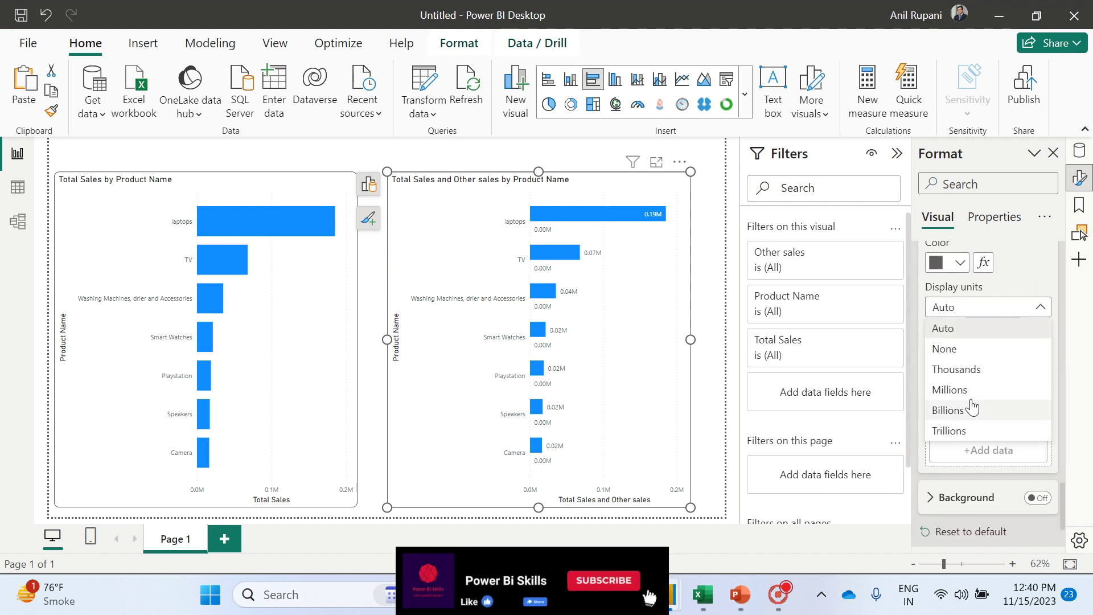
click(957, 371)
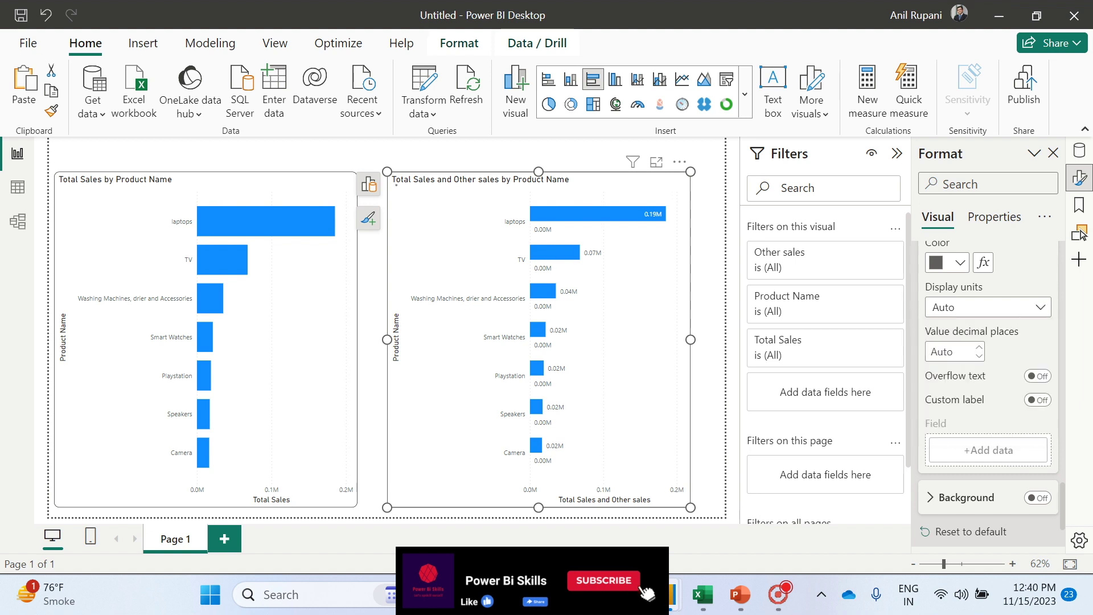
click(461, 154)
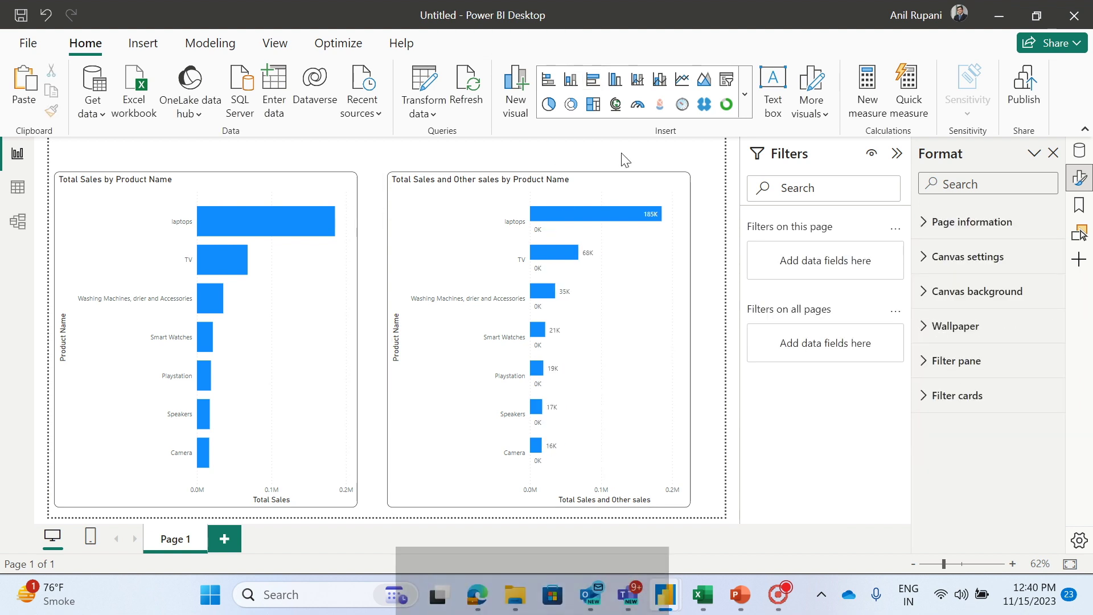
Reorder the copied chart's X-axis fields so that Other sales comes before Total Sales.
click(597, 180)
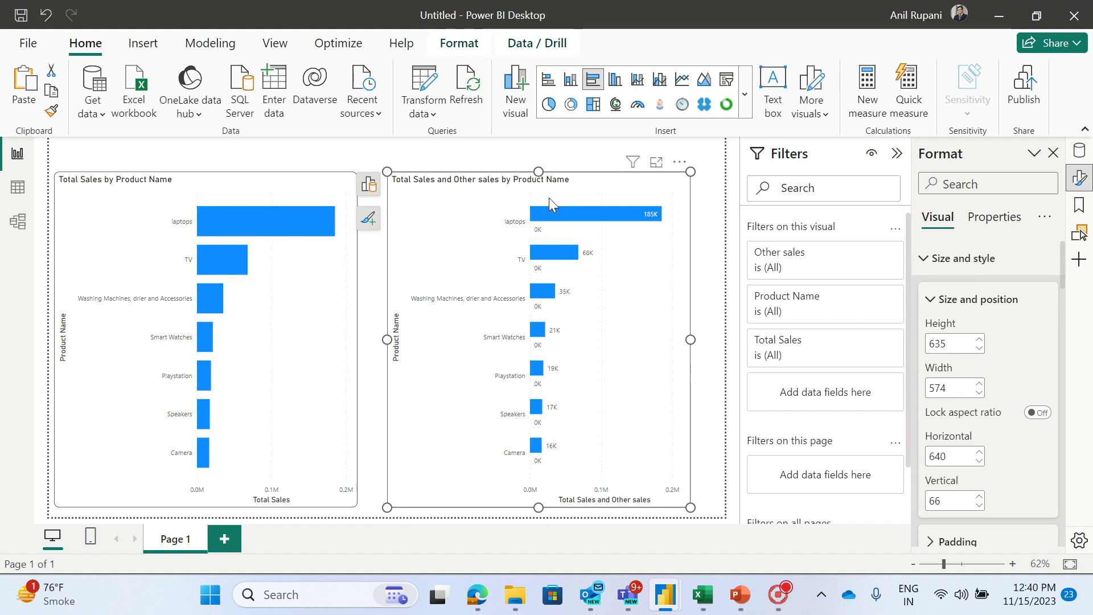
click(369, 186)
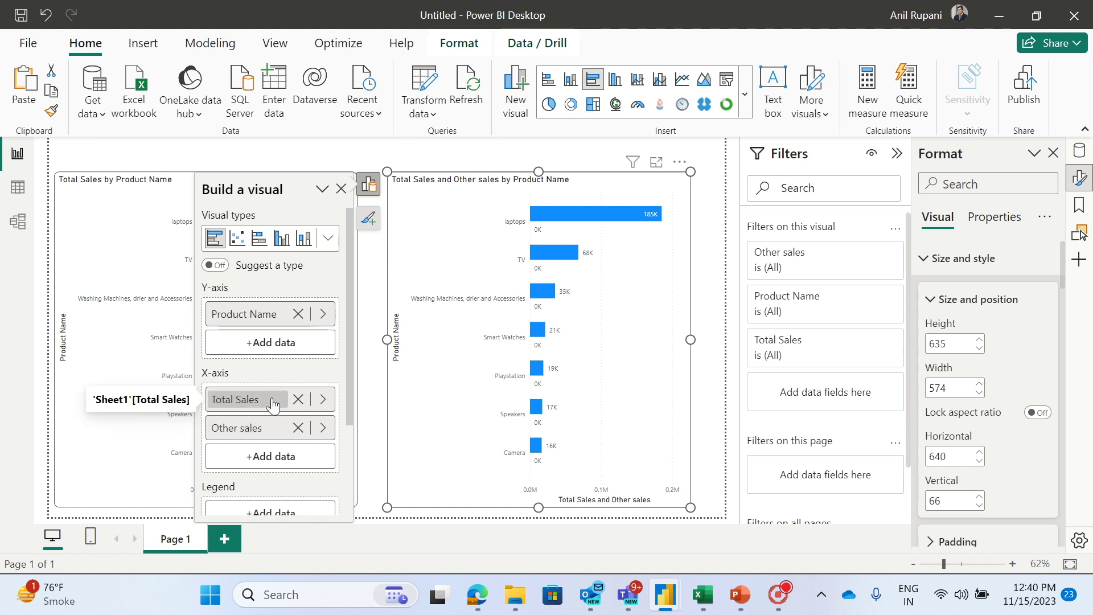
drag(270, 413, 274, 455)
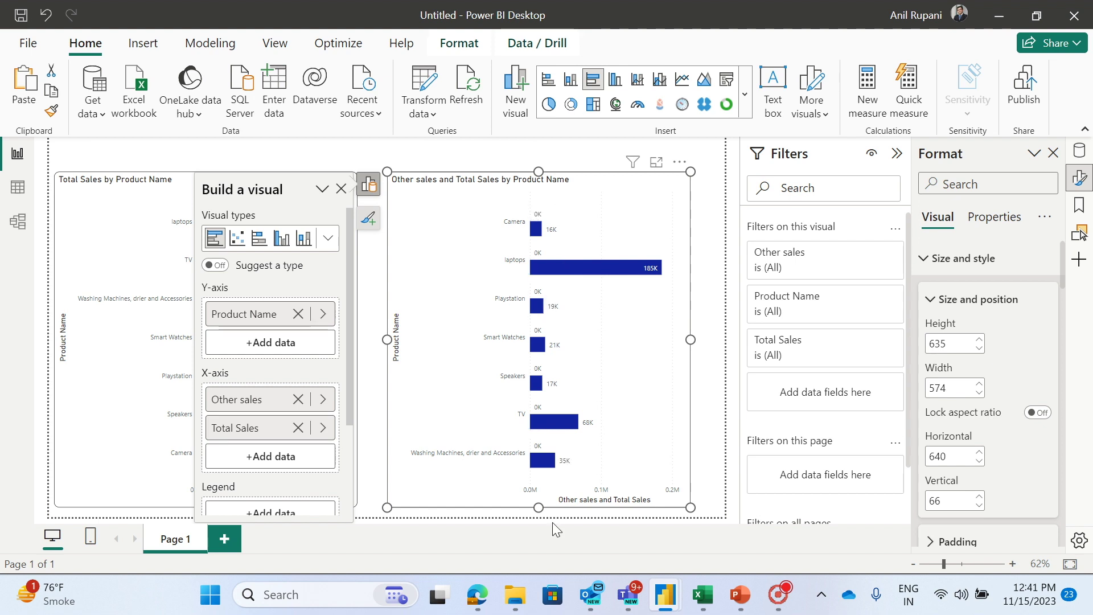
Sort the copied chart's axis by Total Sales.
click(681, 165)
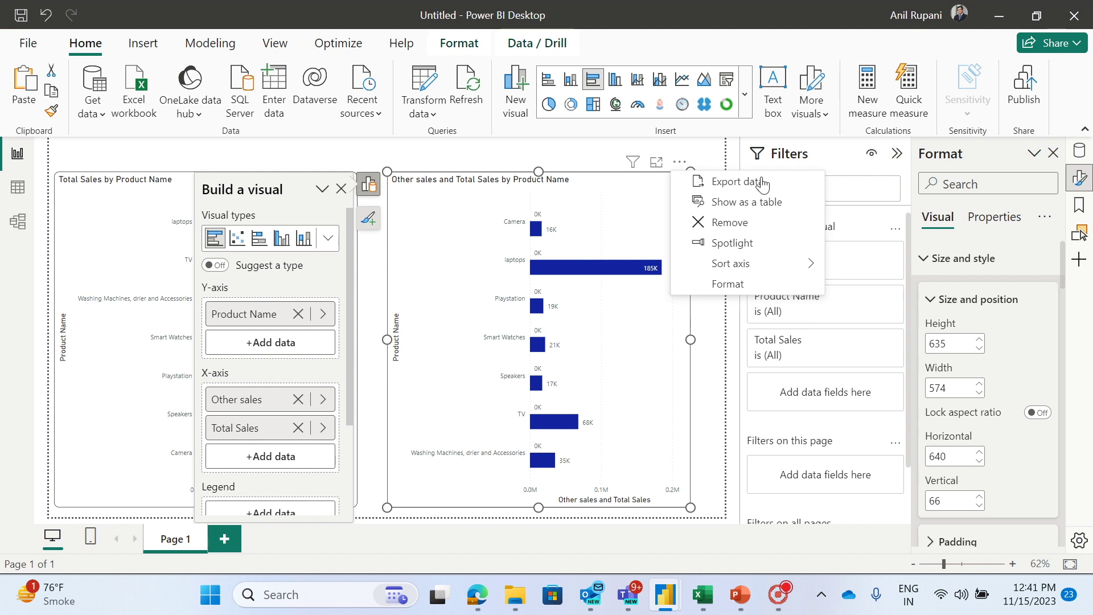
mouse_move(781, 264)
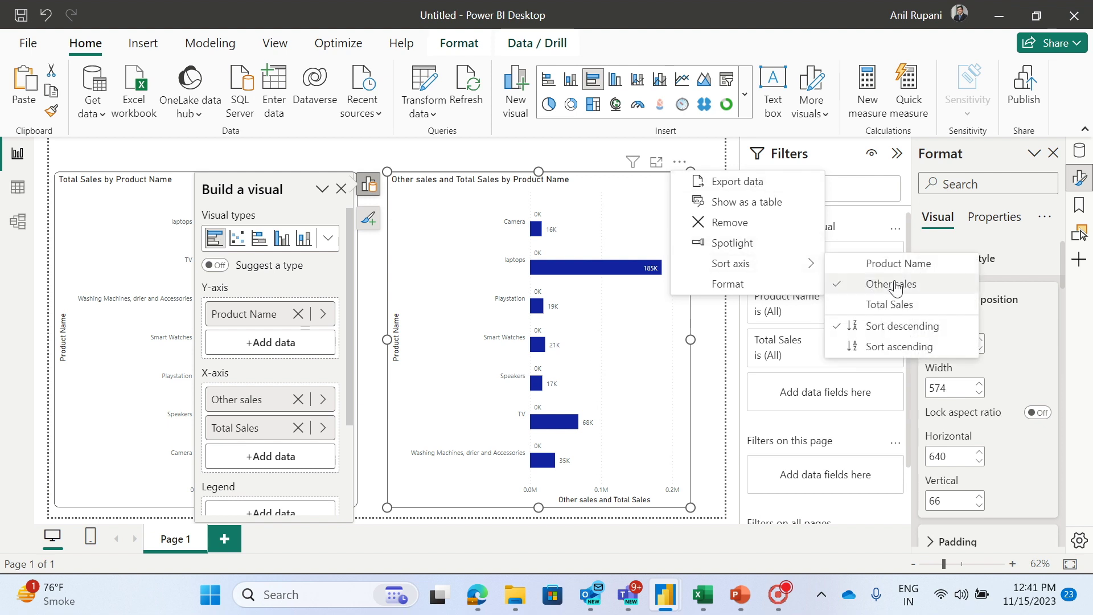
click(854, 306)
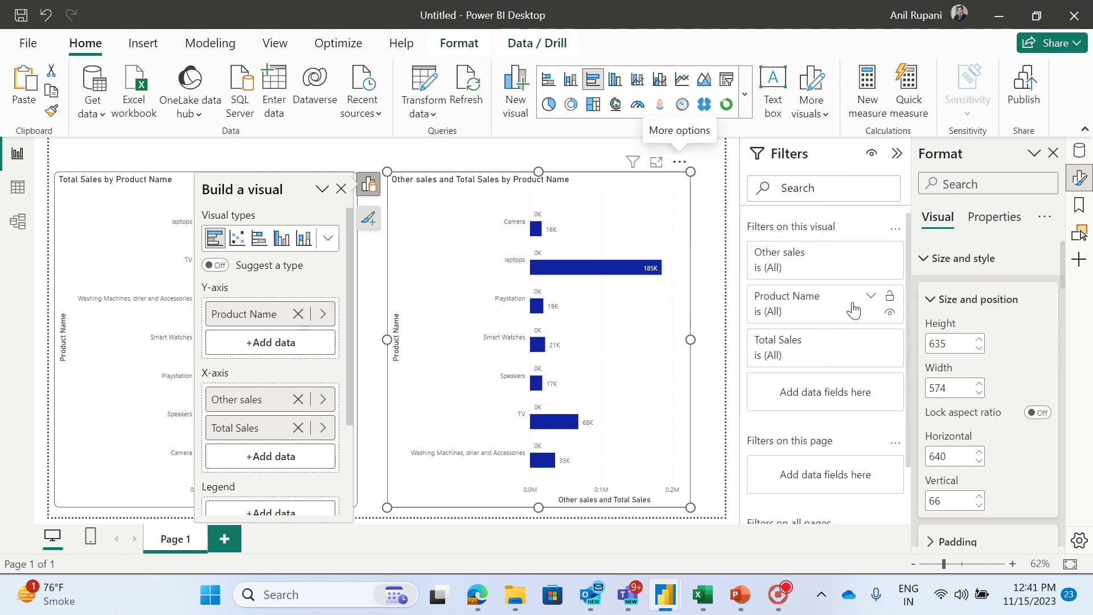
click(453, 160)
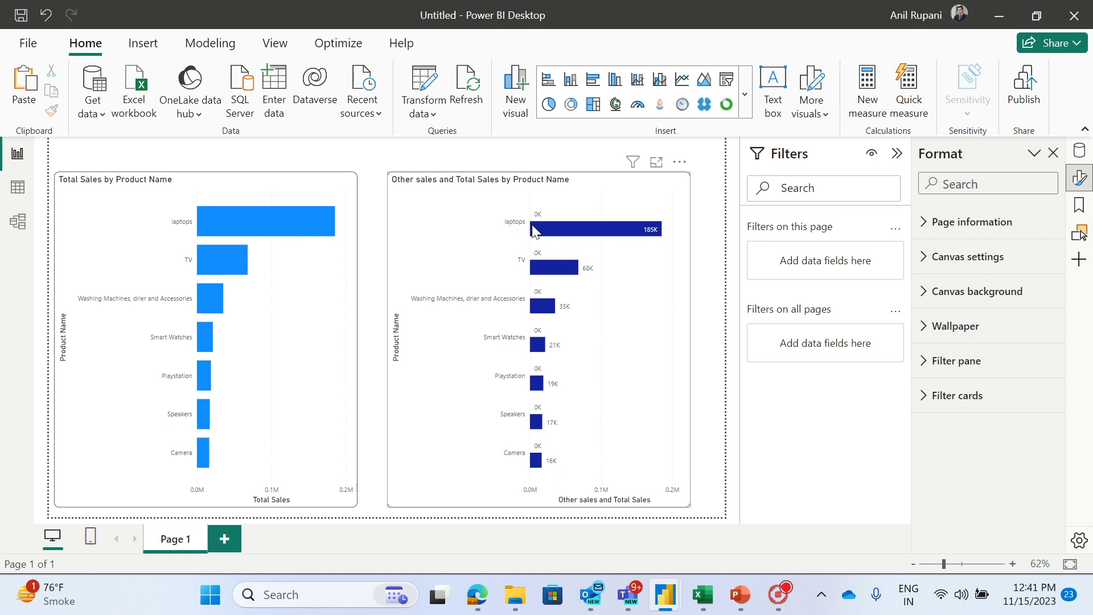
Create a measure in Sheet1 with the formula Customised labels = SELECTEDVALUE(Sheet1[Product Name]).
click(569, 322)
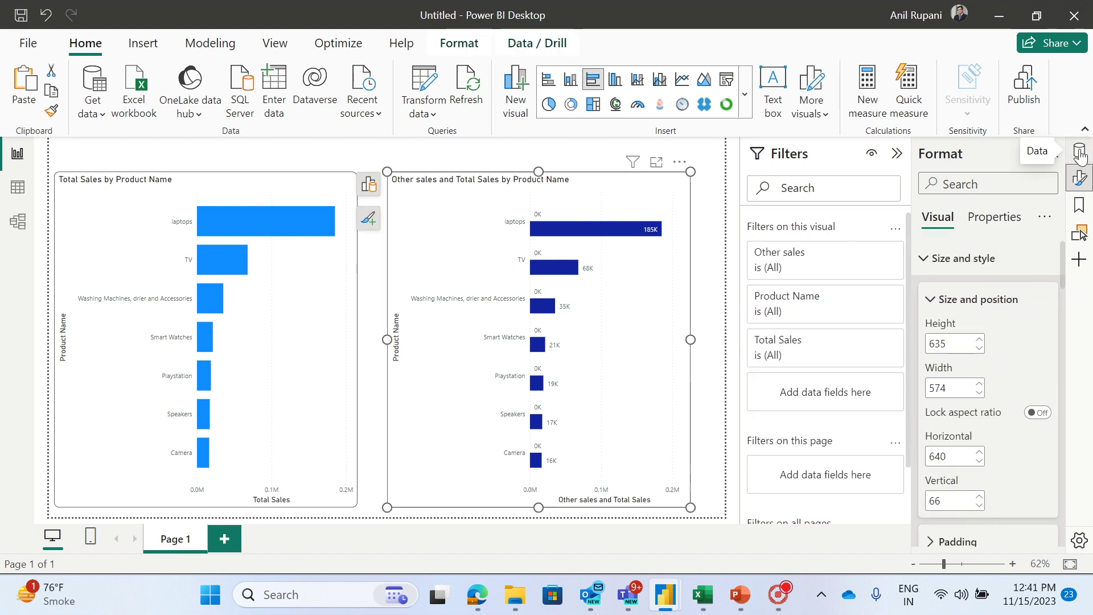
click(1082, 157)
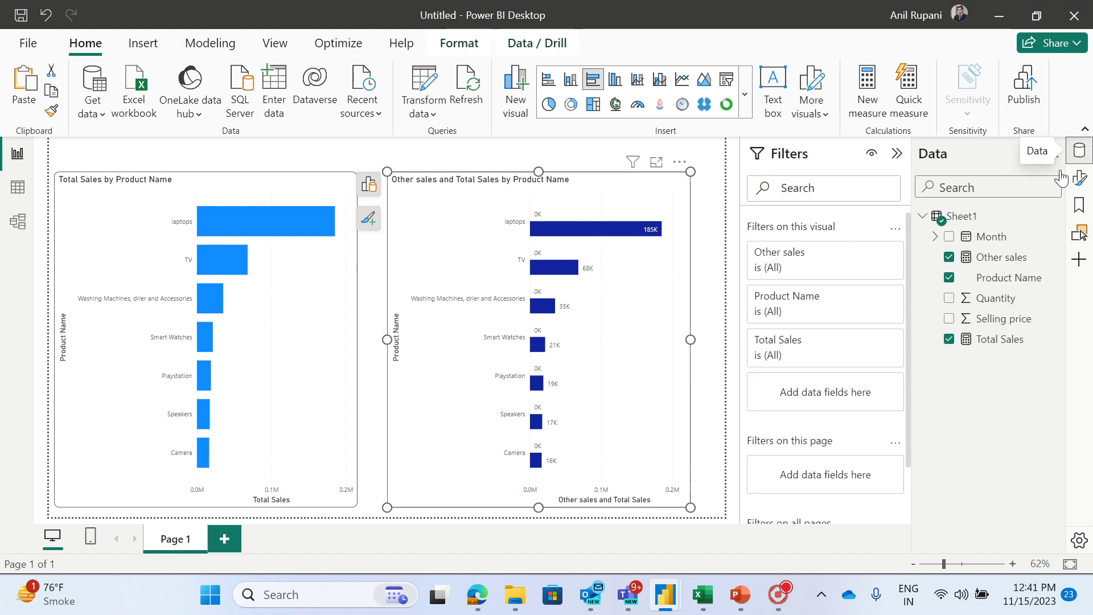
click(1052, 216)
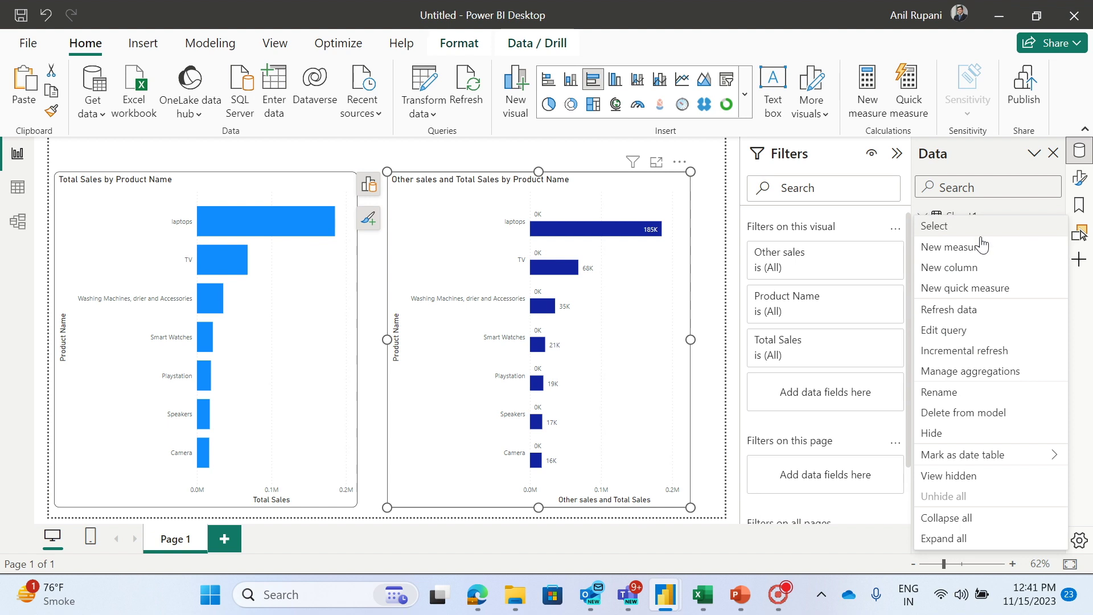
click(955, 254)
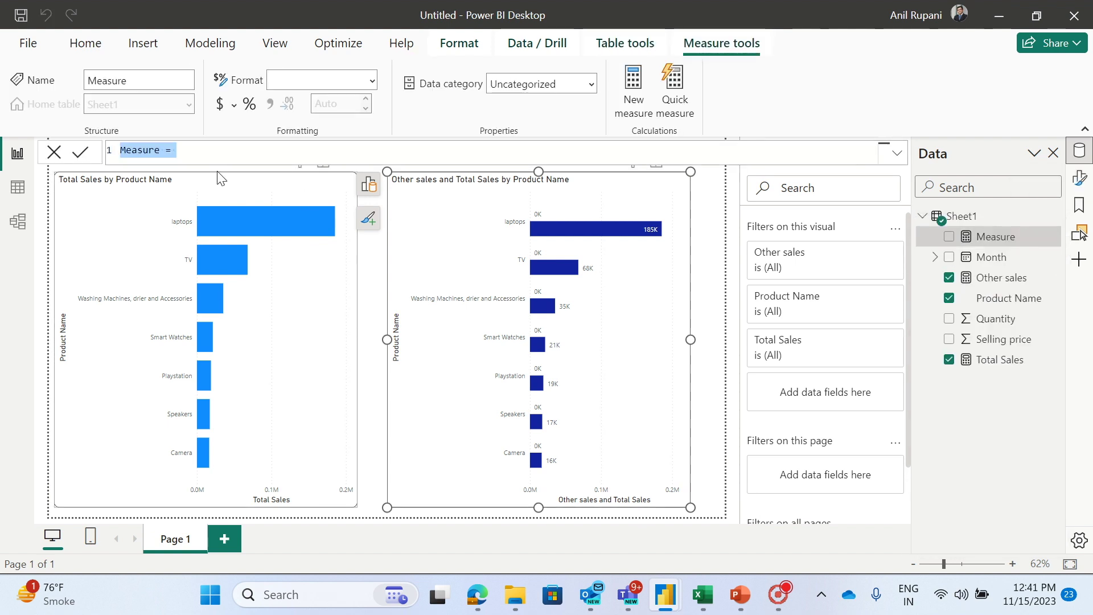
key(BackSpace)
text(Customised)
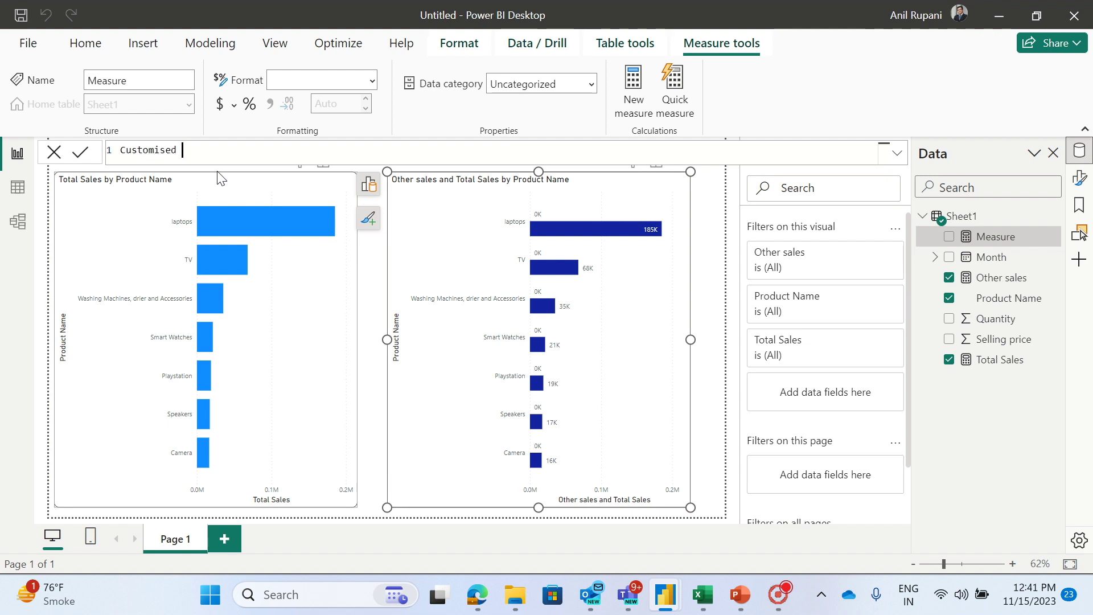
text( labels = sele)
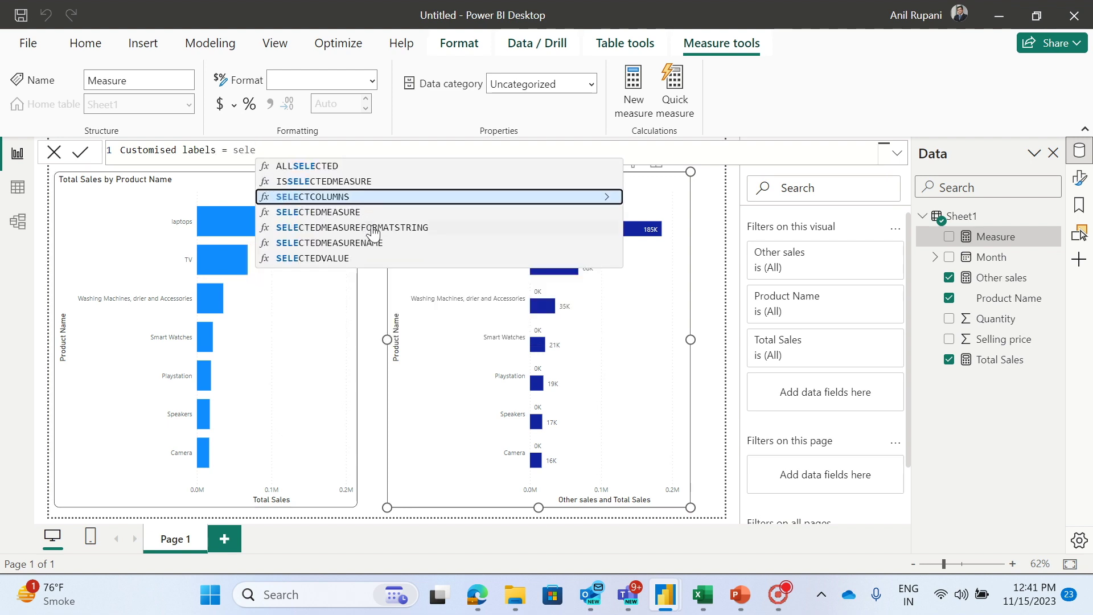
click(315, 259)
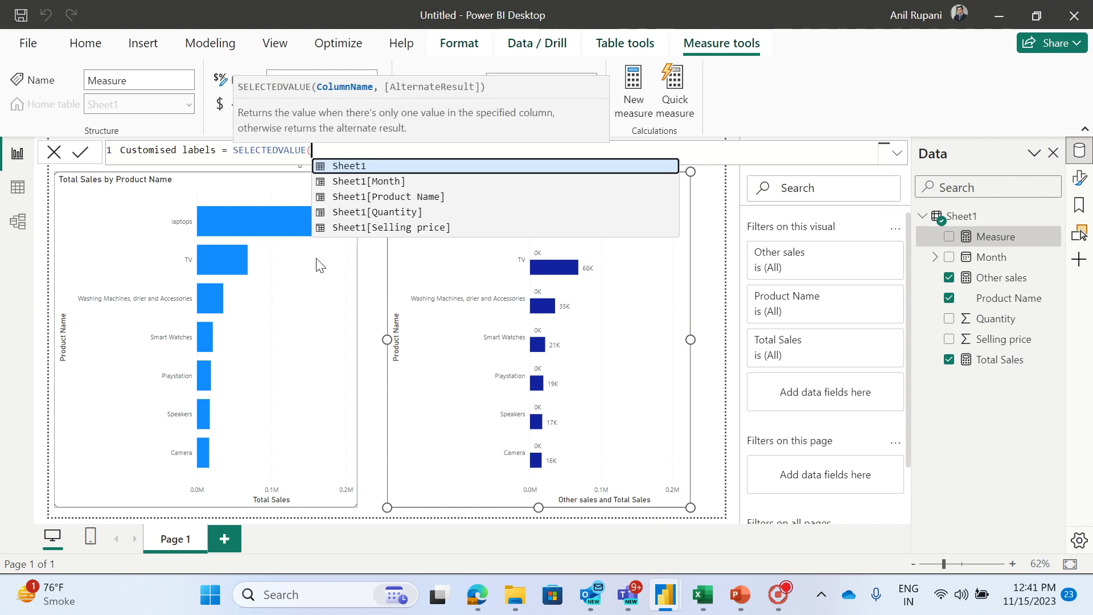
click(428, 197)
text())
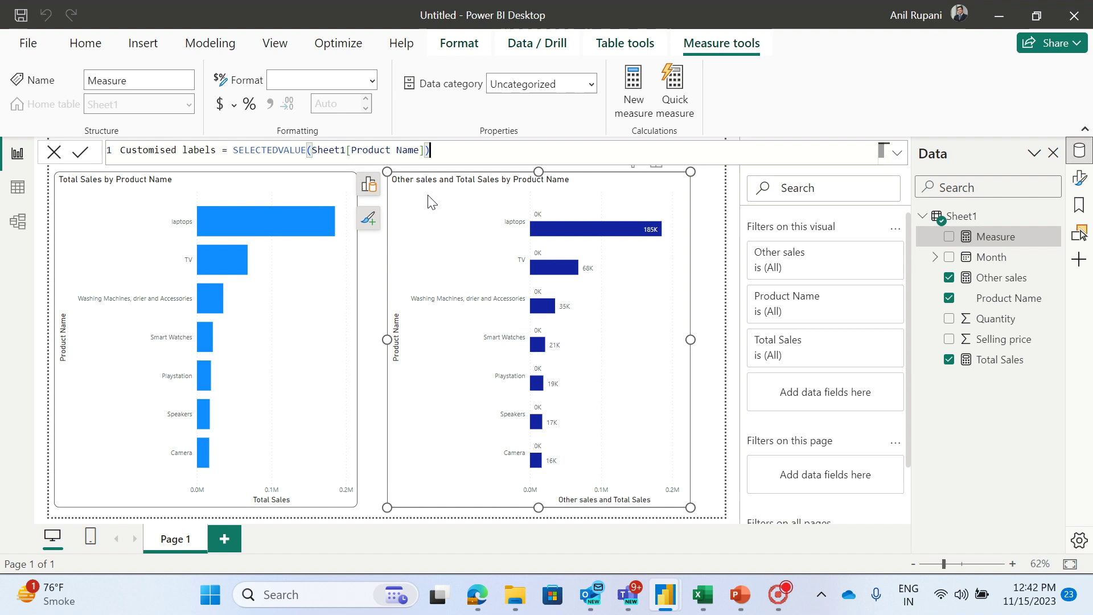
key(Return)
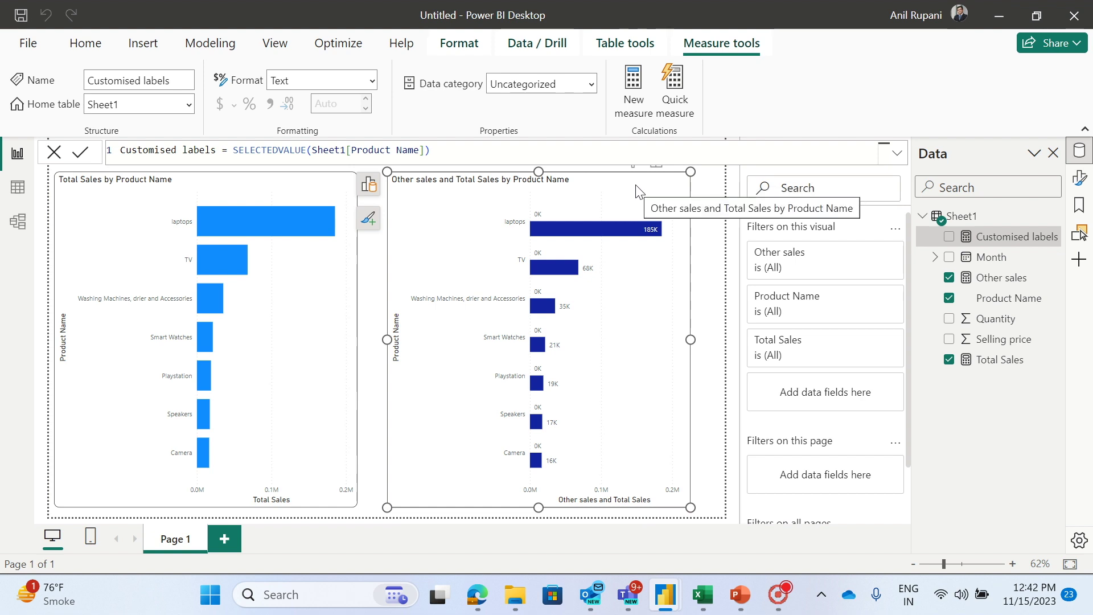
Enable a custom label for the Other sales series' data labels in the copied chart, using the Customised labels measure as its field.
click(1079, 177)
drag(1061, 276, 1088, 437)
scroll(968, 365, down, 3)
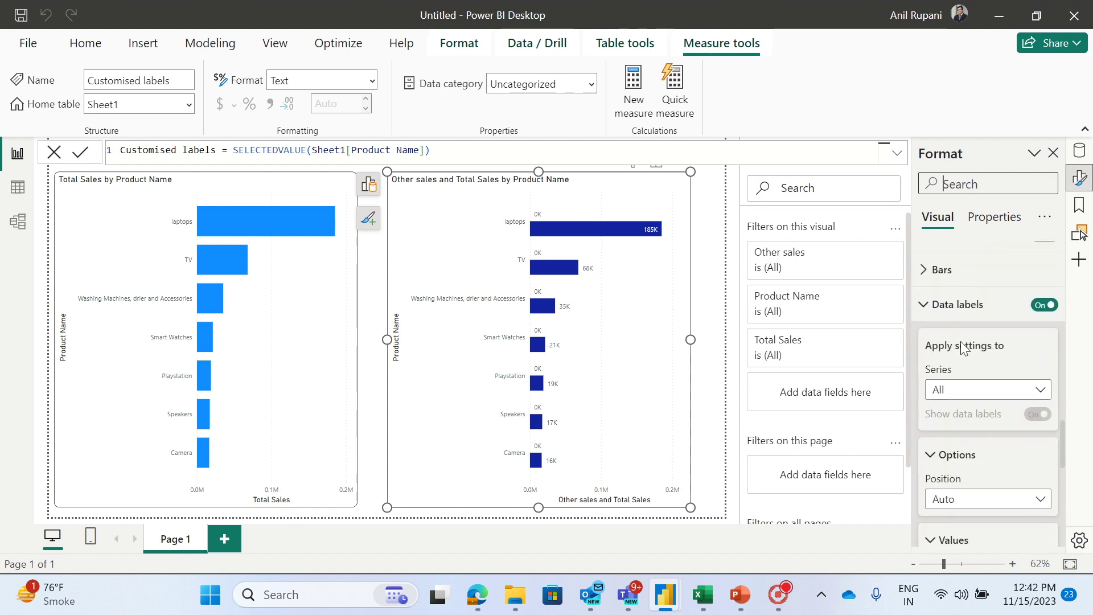
click(1015, 393)
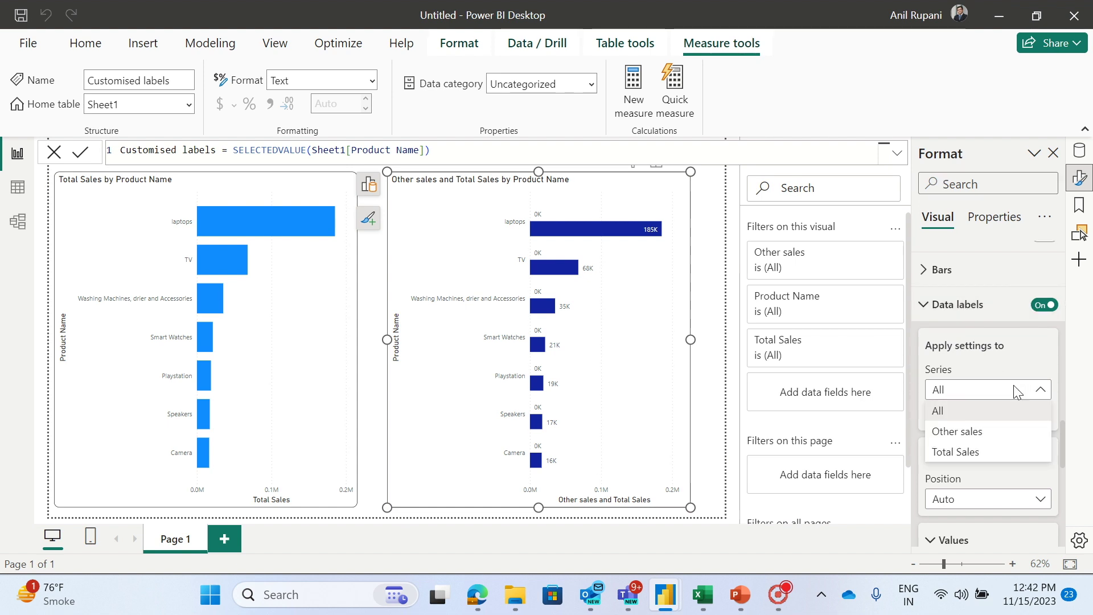
click(948, 434)
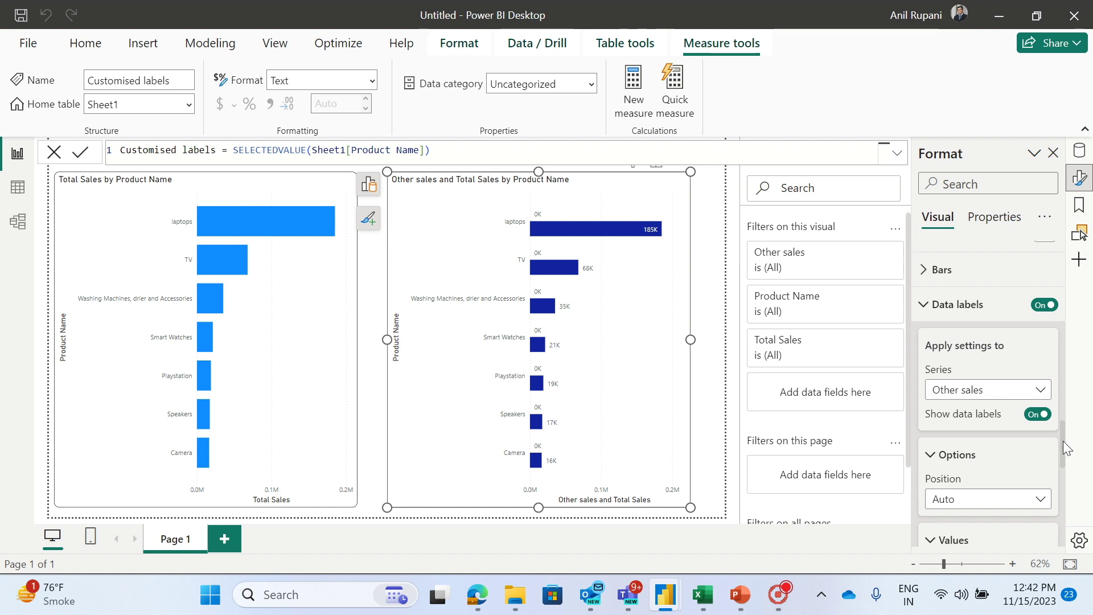
drag(1064, 442, 1068, 512)
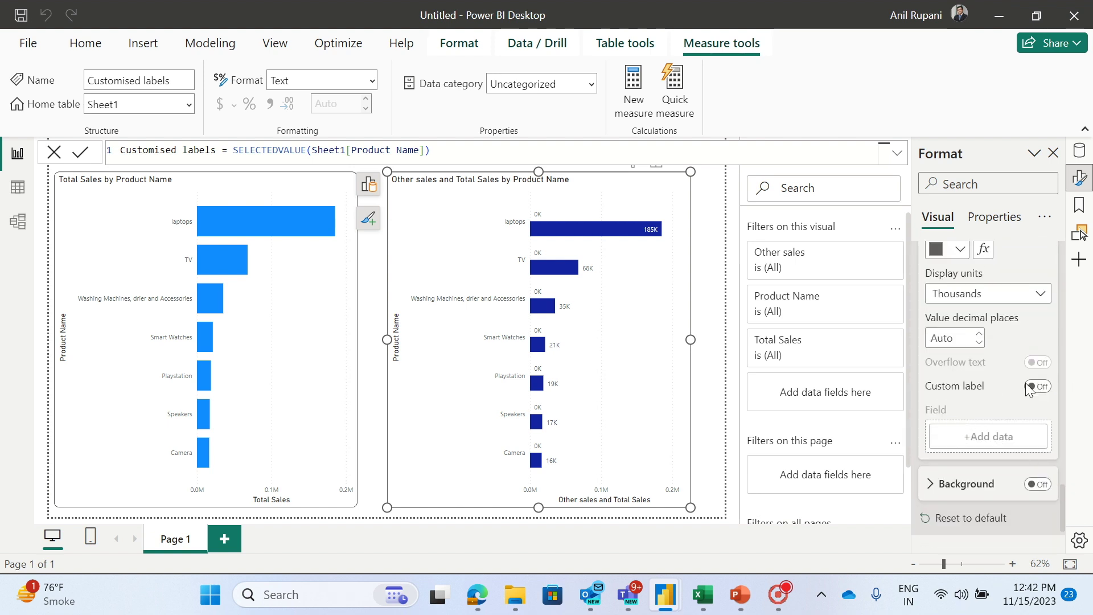
click(1047, 387)
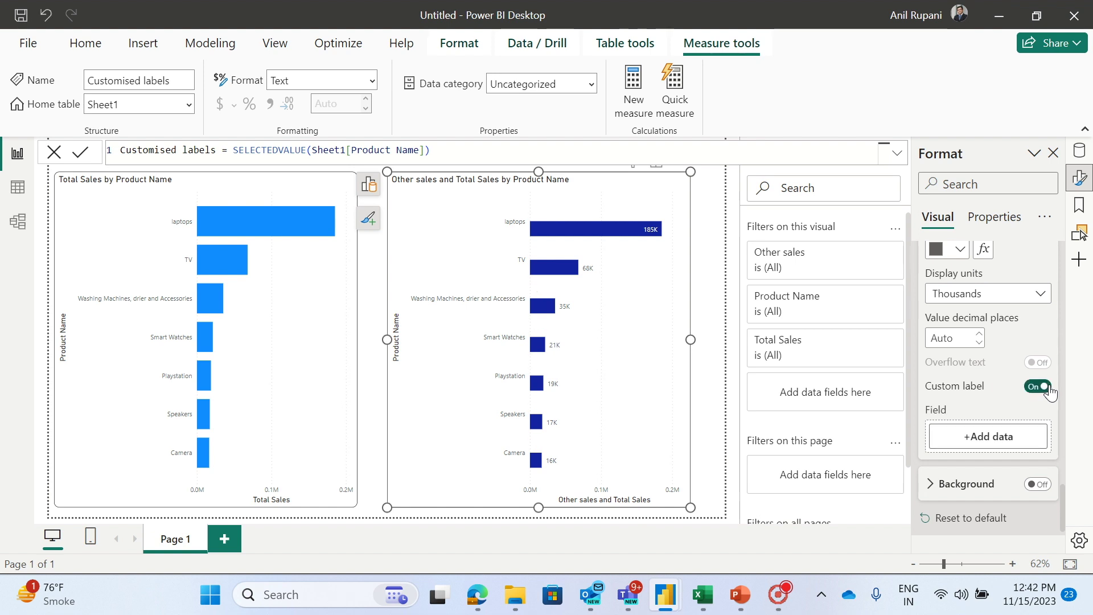
click(975, 442)
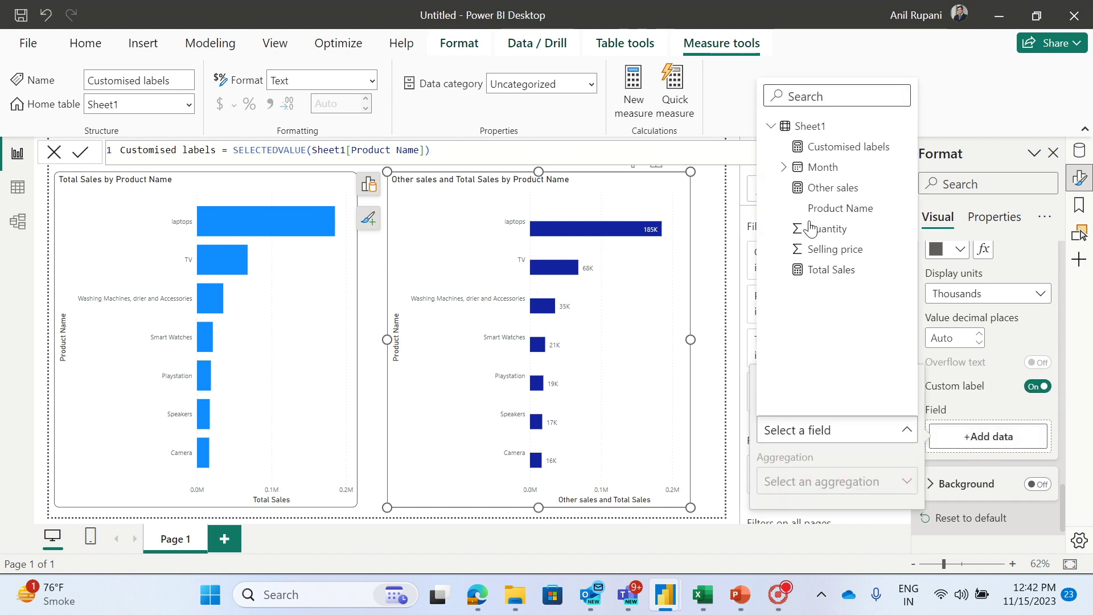
click(835, 147)
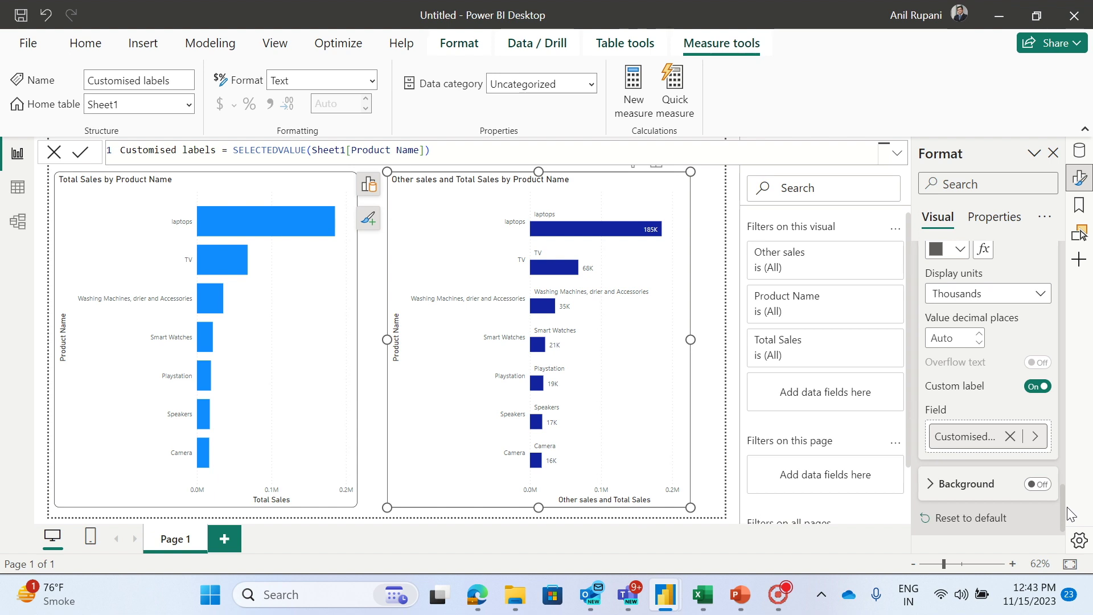
Turn off the Y-axis of the copied chart.
drag(1061, 504, 1062, 325)
scroll(1063, 328, down, 1)
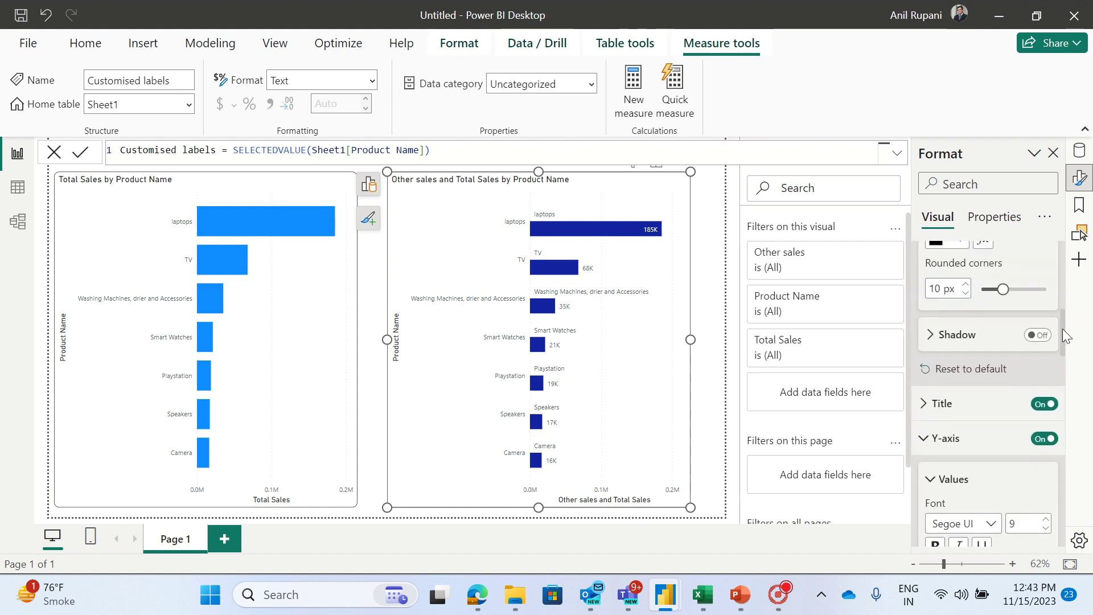
click(1043, 439)
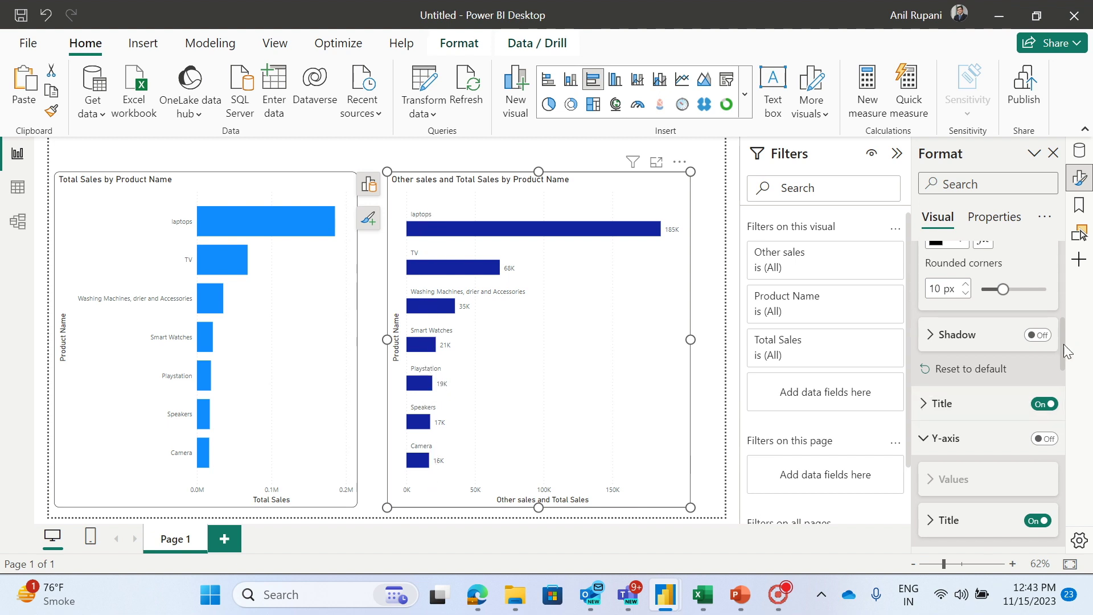
Make the Other sales data labels bold and set their font size to 11.
drag(1063, 345, 1064, 467)
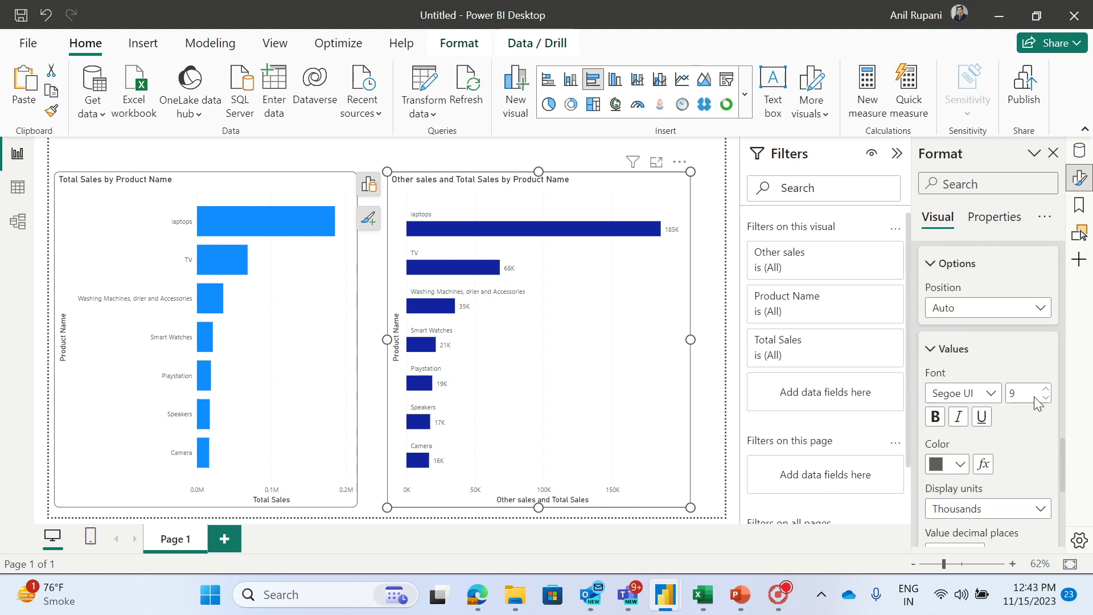
click(935, 418)
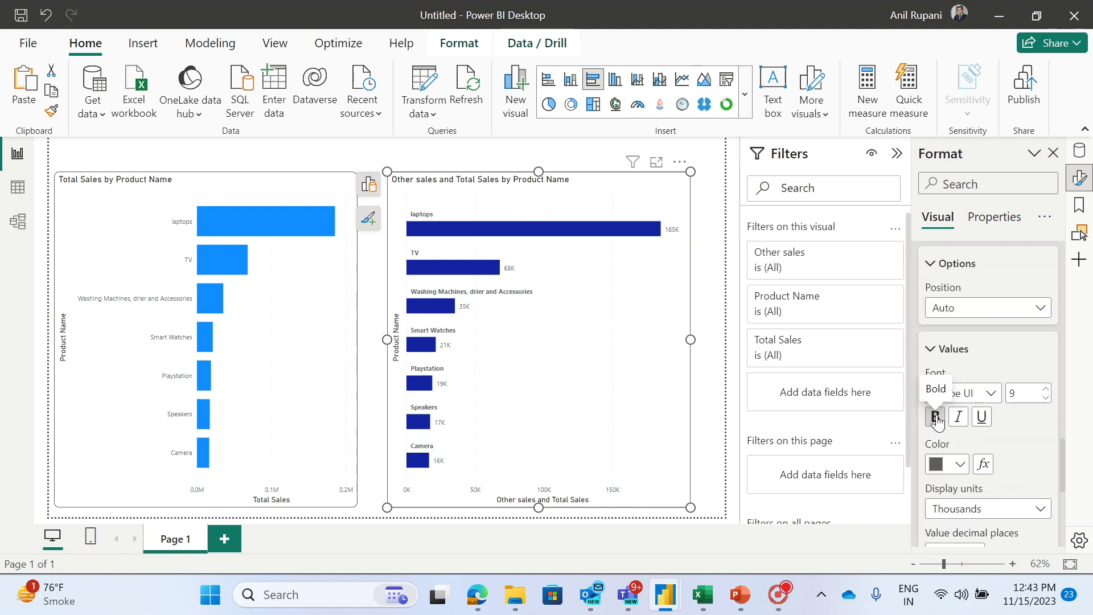
click(1046, 389)
click(1046, 389)
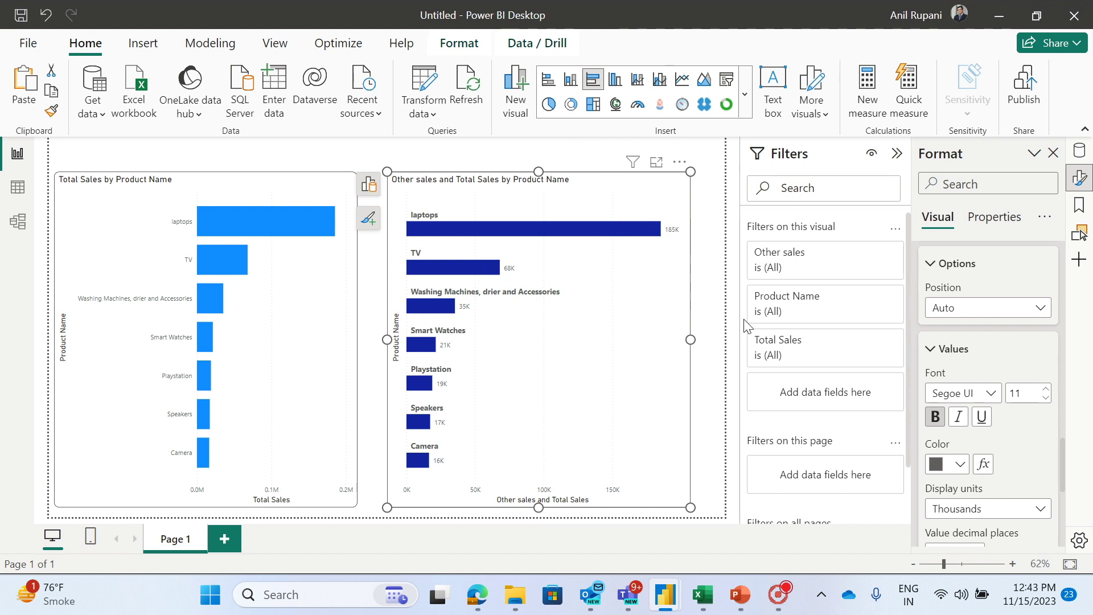
Set the Total Sales data labels' position to Inside end and make them bold, then deselect the chart.
drag(1061, 472, 1072, 448)
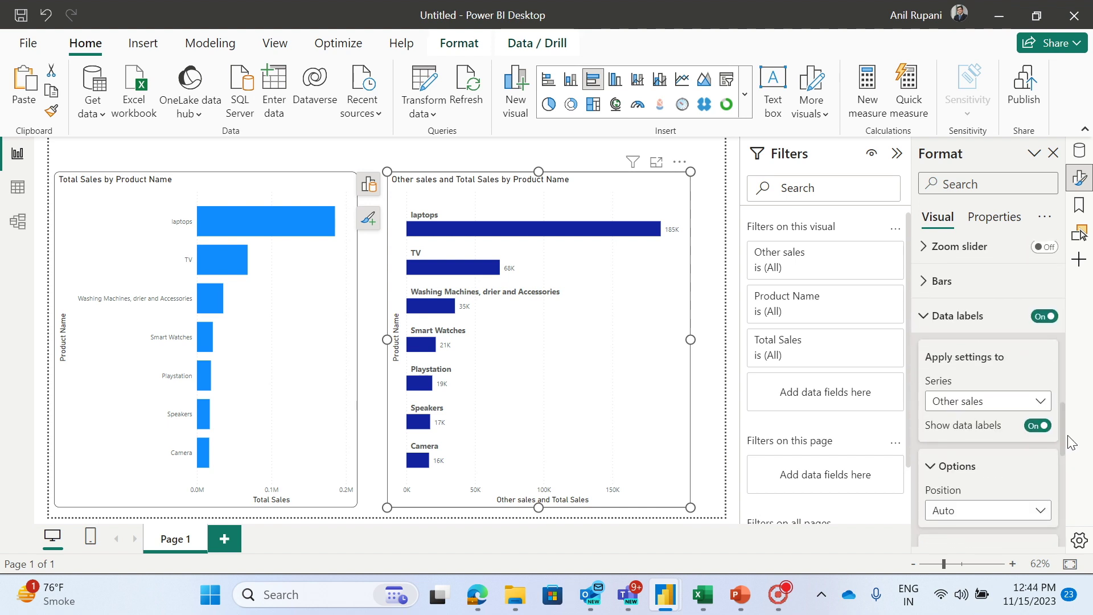
click(1018, 402)
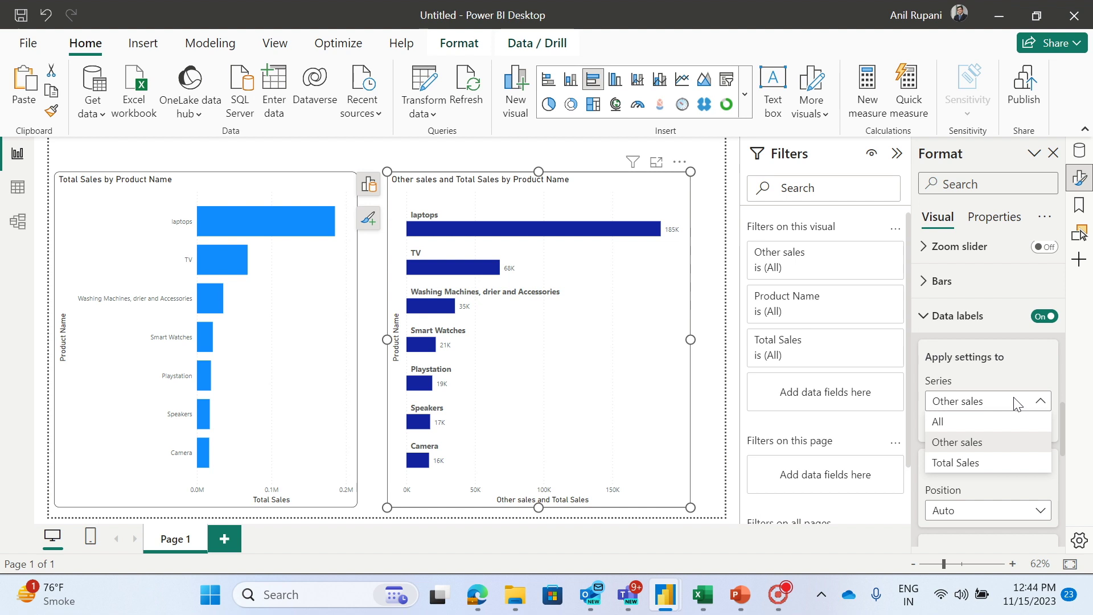
click(951, 462)
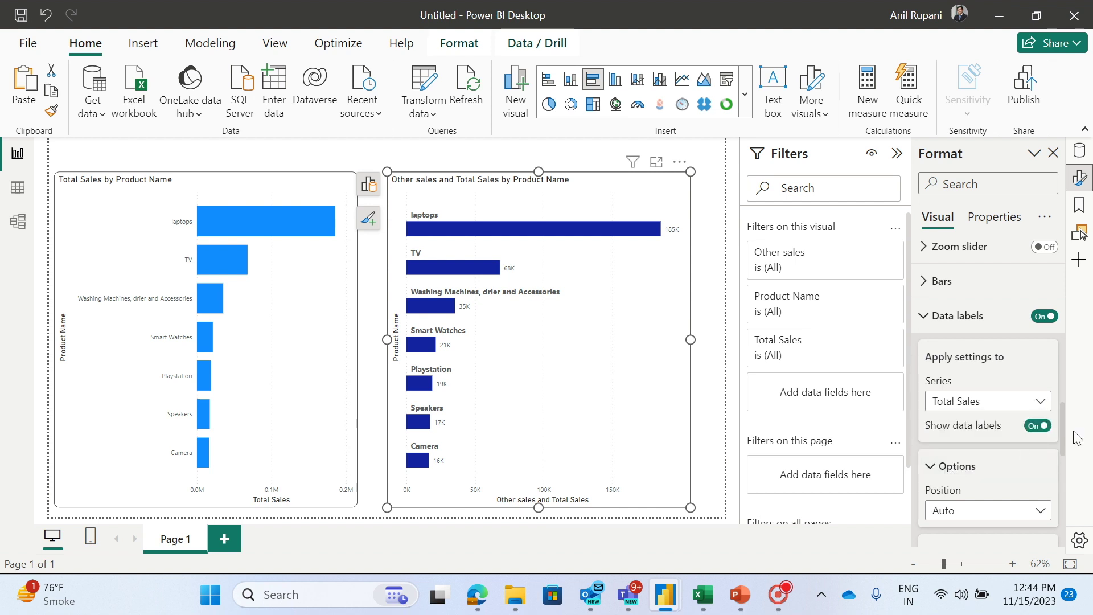
drag(1063, 422, 1062, 437)
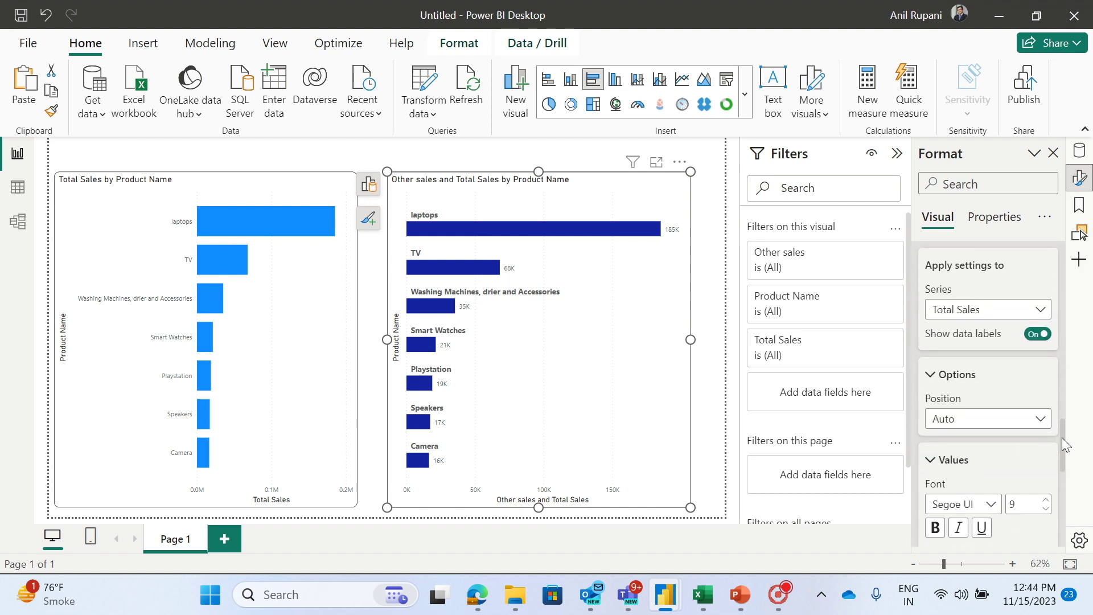
click(1018, 419)
click(943, 461)
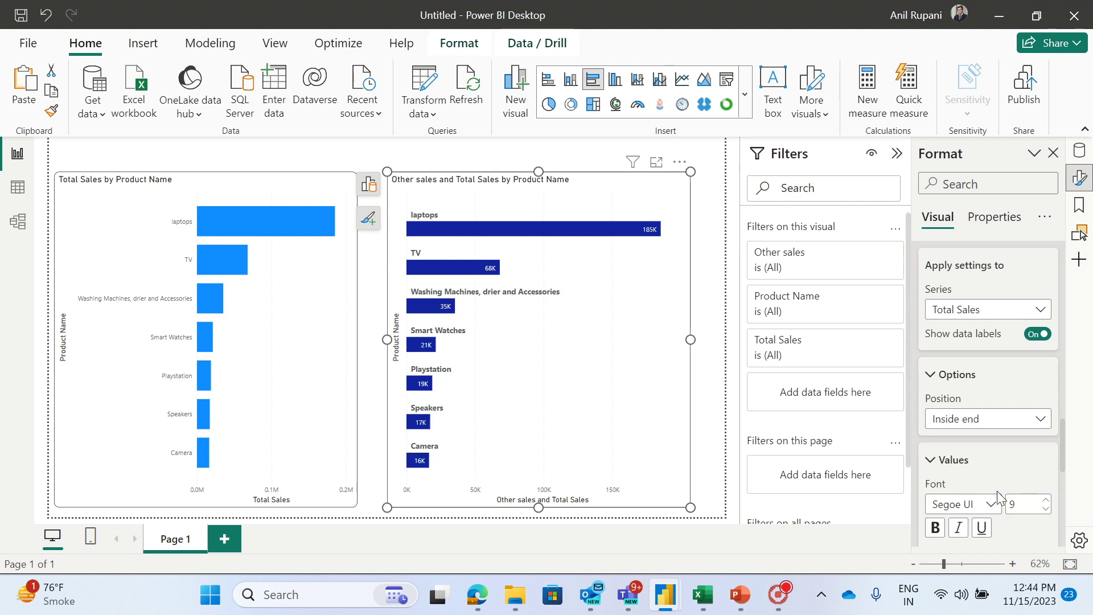
click(936, 529)
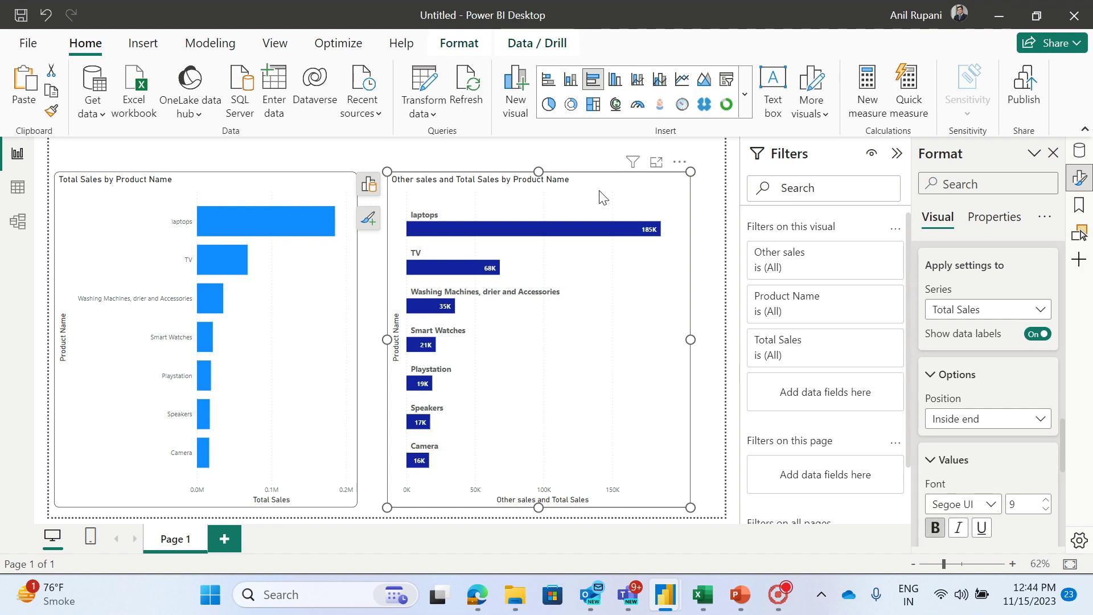
click(579, 160)
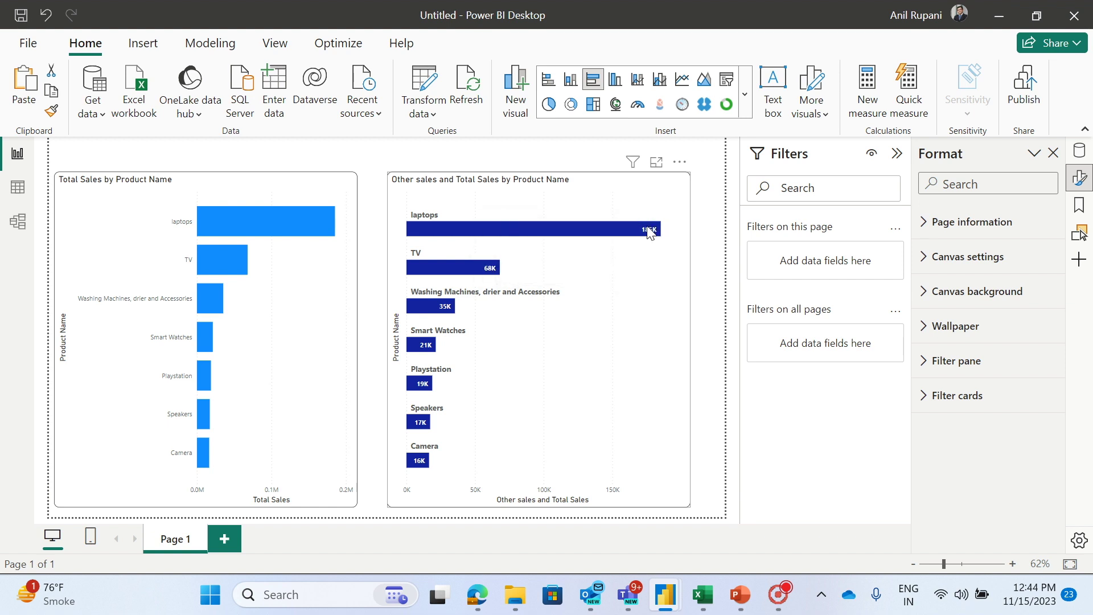
mouse_move(646, 233)
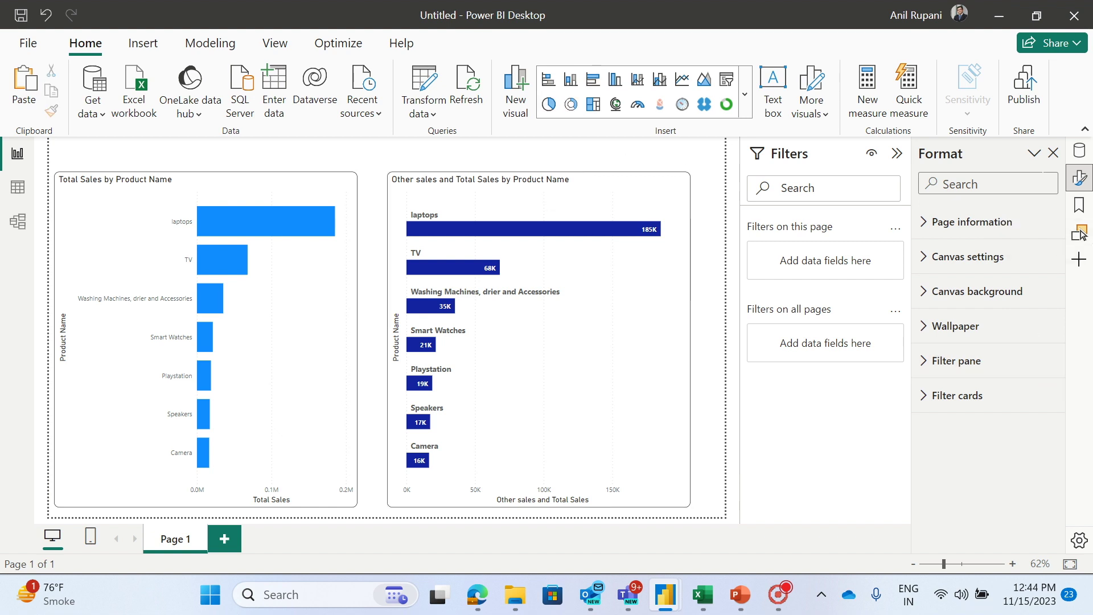
In the Customised labels measure, store the existing SELECTEDVALUE(Sheet1[Product Name]) expression in a variable named _Label, on separate lines.
click(1080, 154)
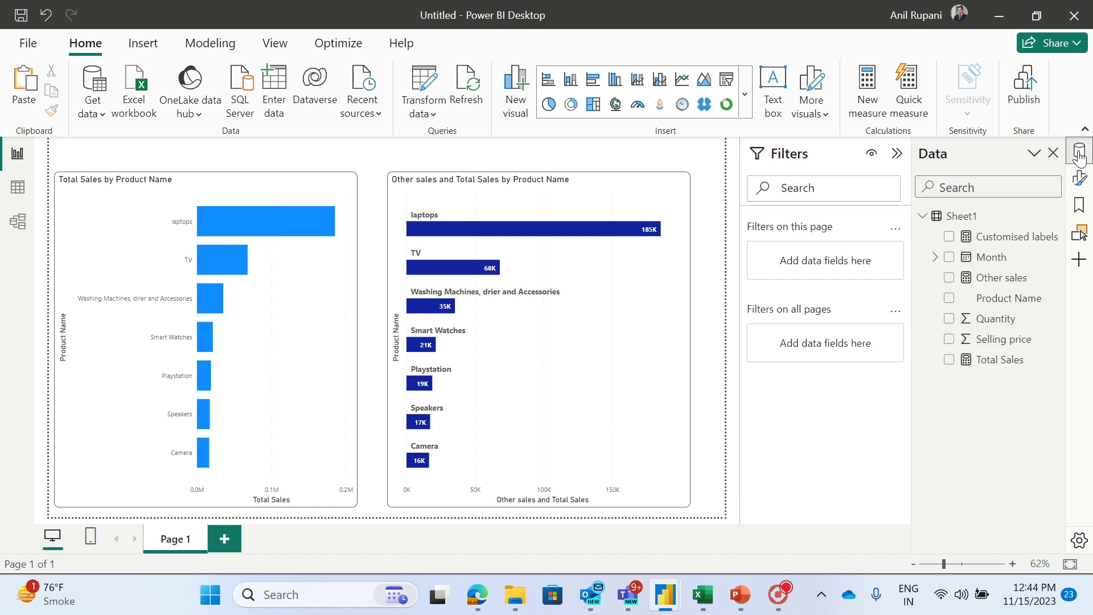
click(1015, 245)
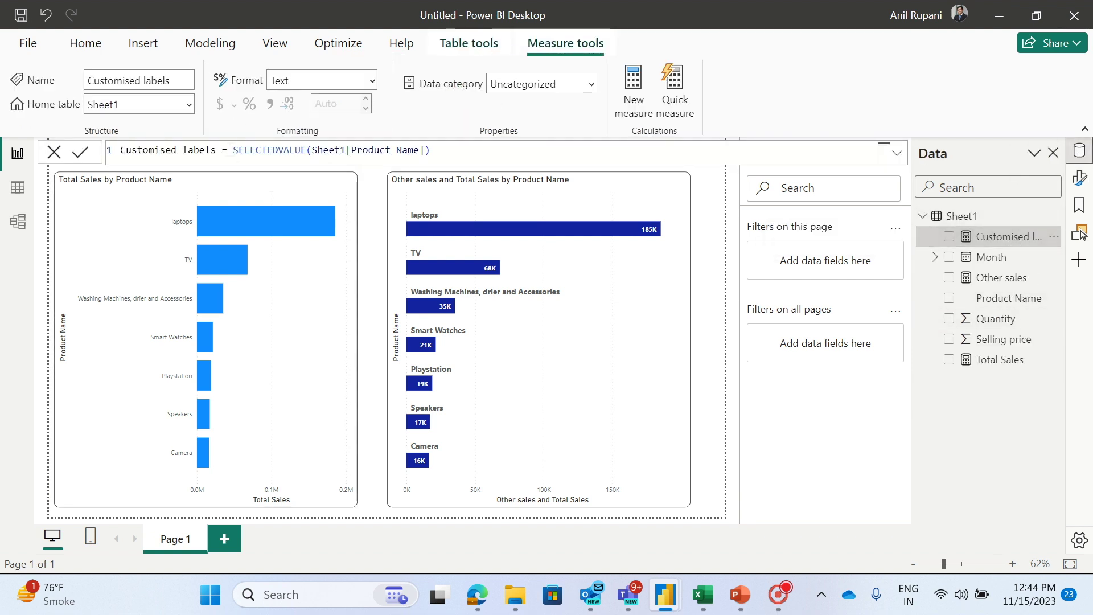
double_click(234, 149)
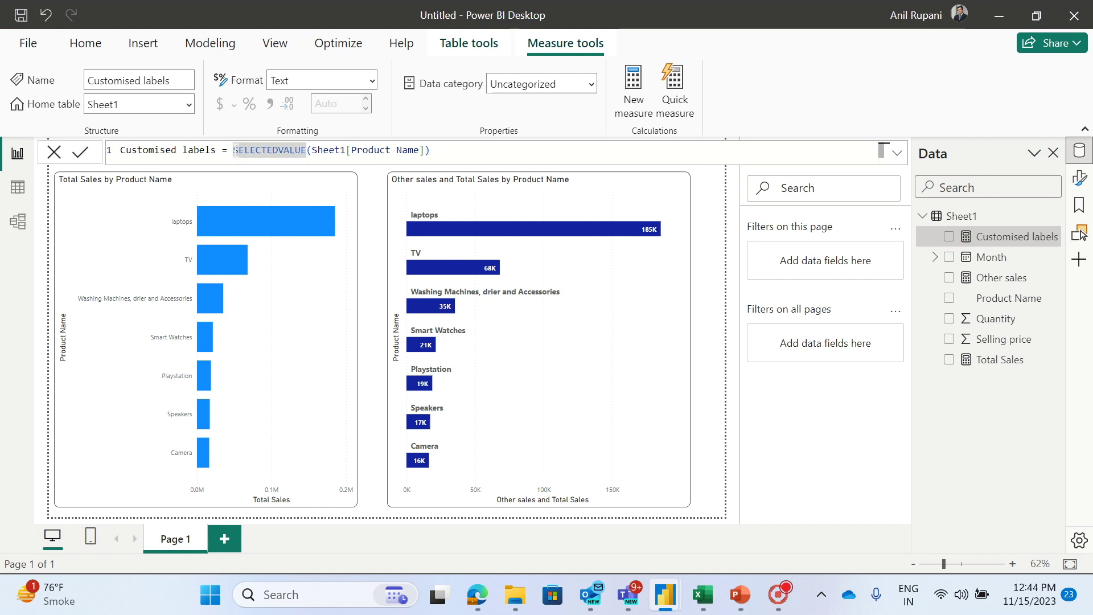
key(shift+Return)
key(shift+Return)
click(133, 164)
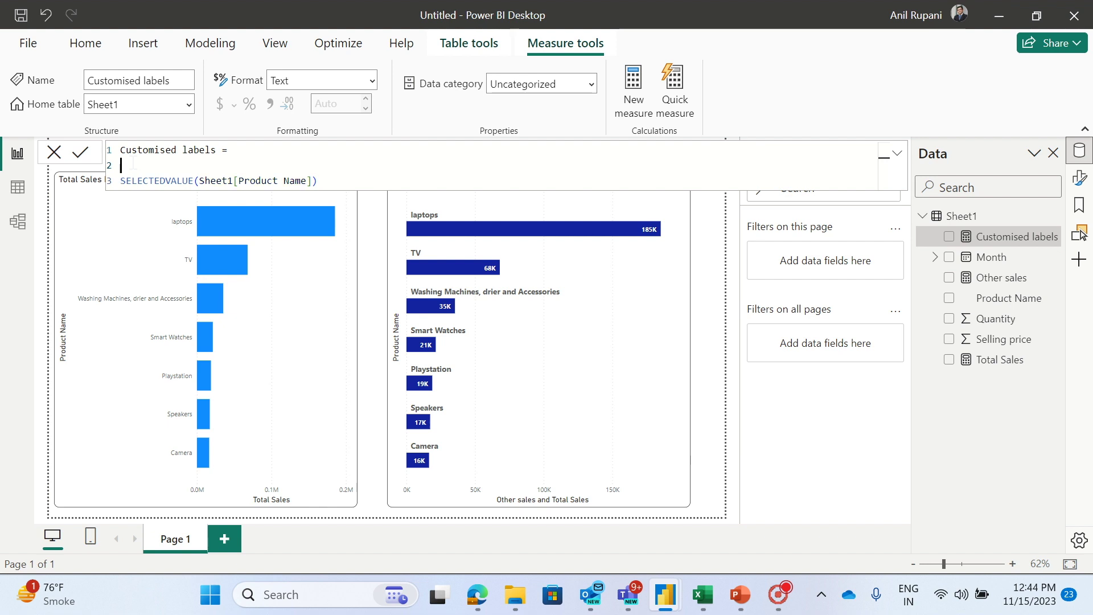
text(Var)
key(Right)
text(_)
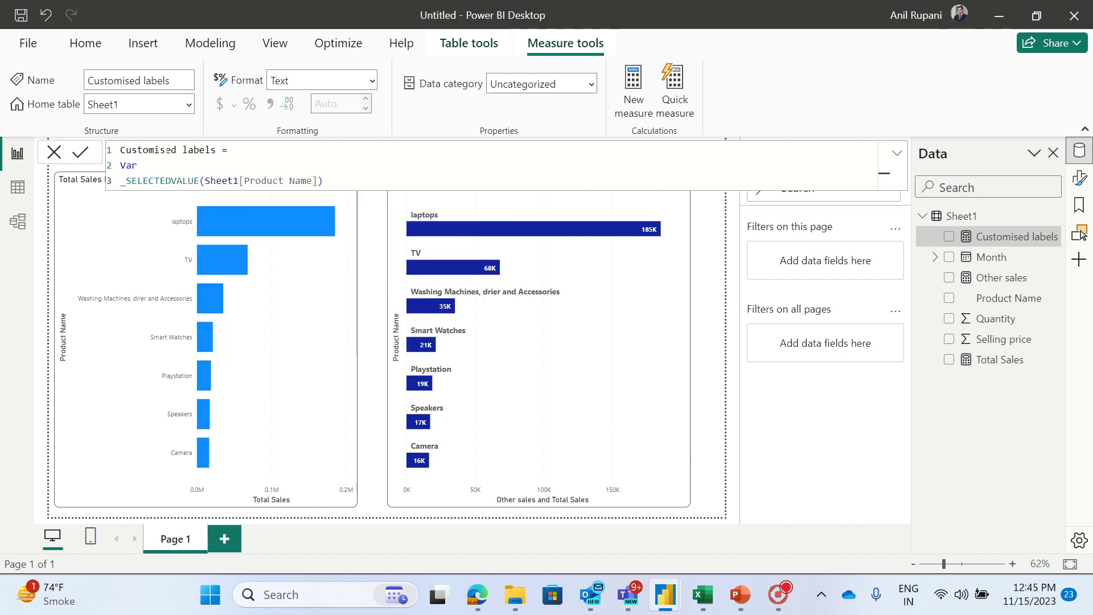
text(Label)
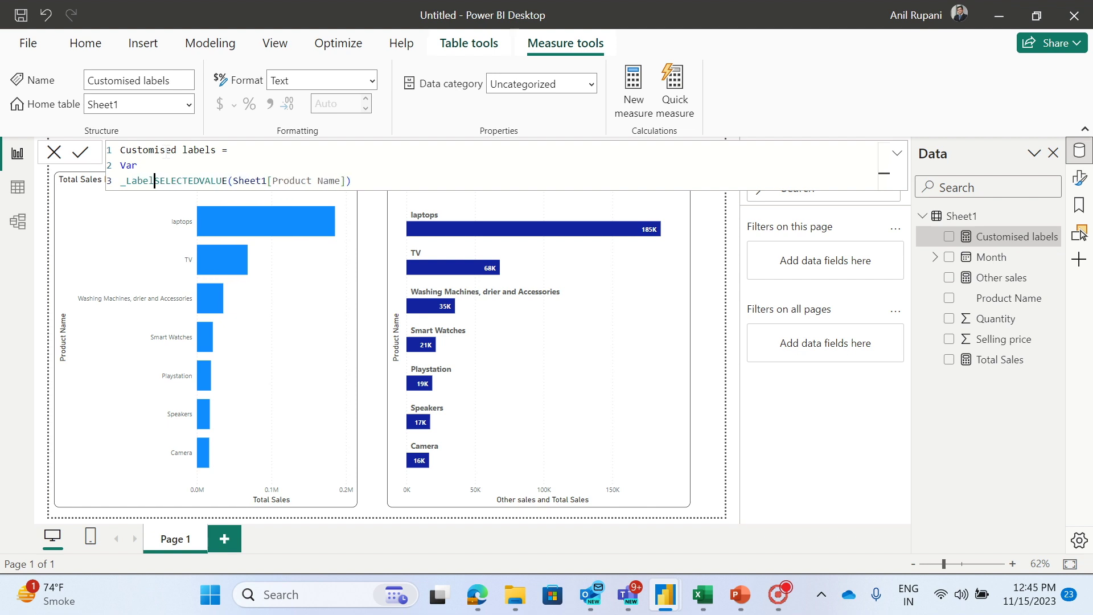
text( =)
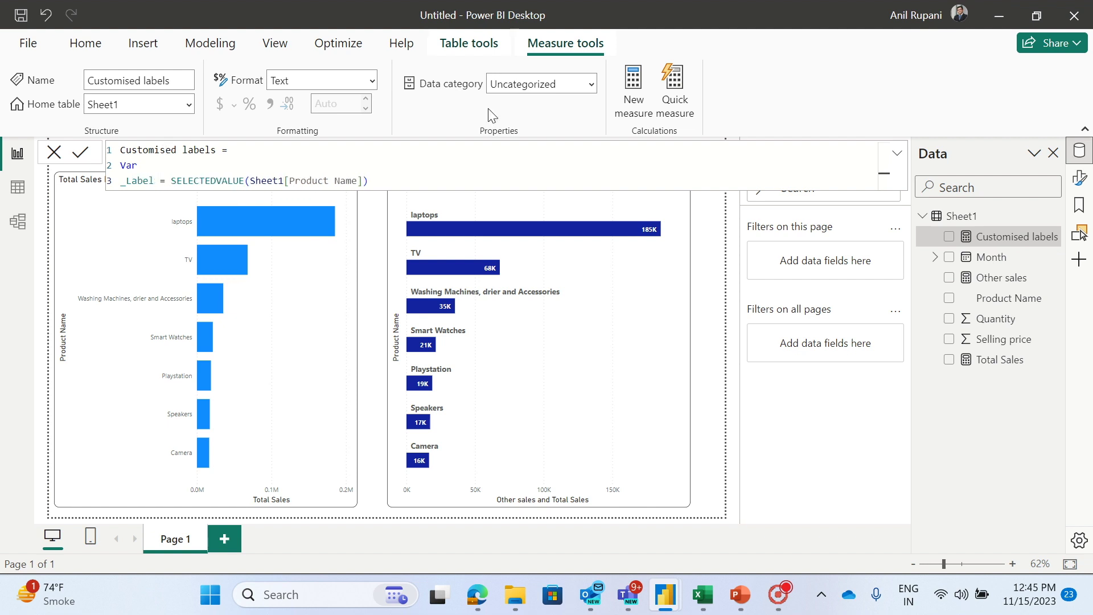
Add a second variable named _value to the Customised labels measure and set it to [Total Sales].
click(367, 181)
key(shift+Return)
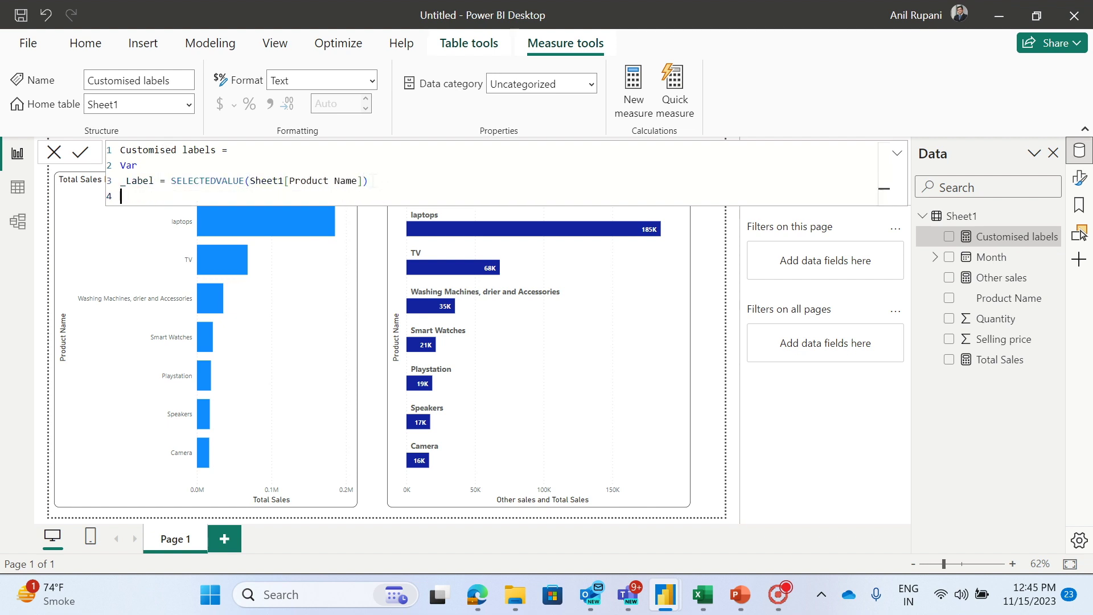
text(Var)
key(shift+Return)
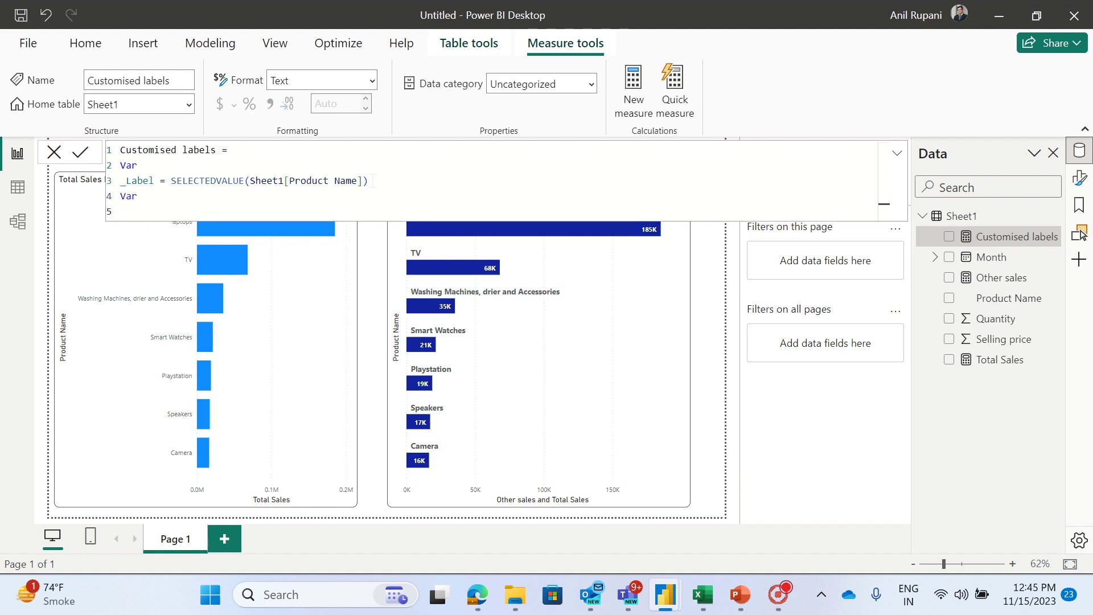
text(_Value =)
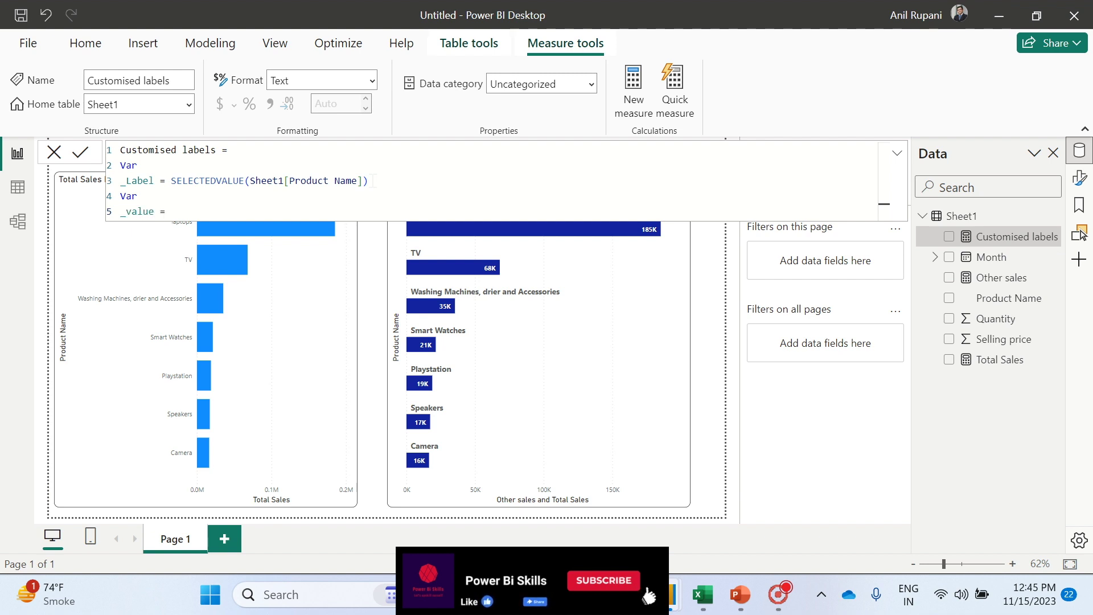
text( tot)
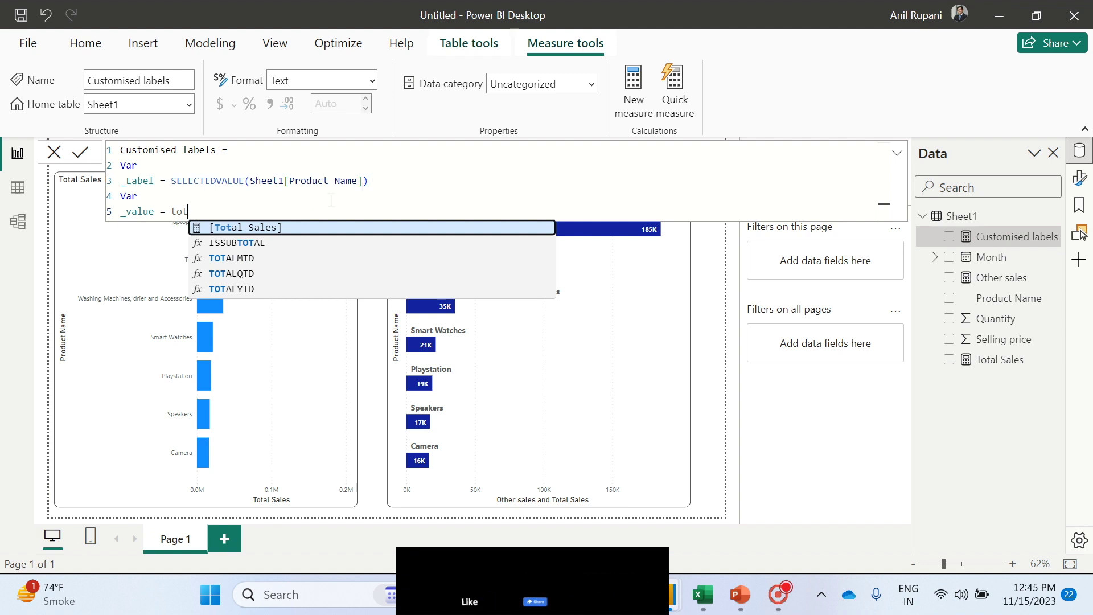
click(265, 226)
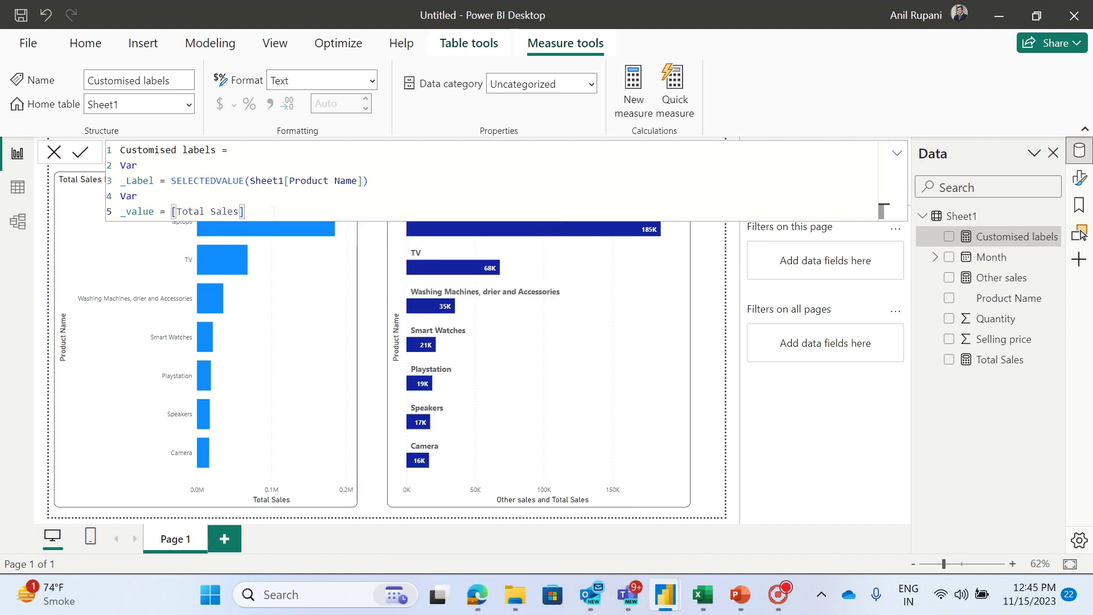
Make the measure return _Label & " " & "|" & " " & _value, commit the formula and close it.
key(shift+Return)
text(return)
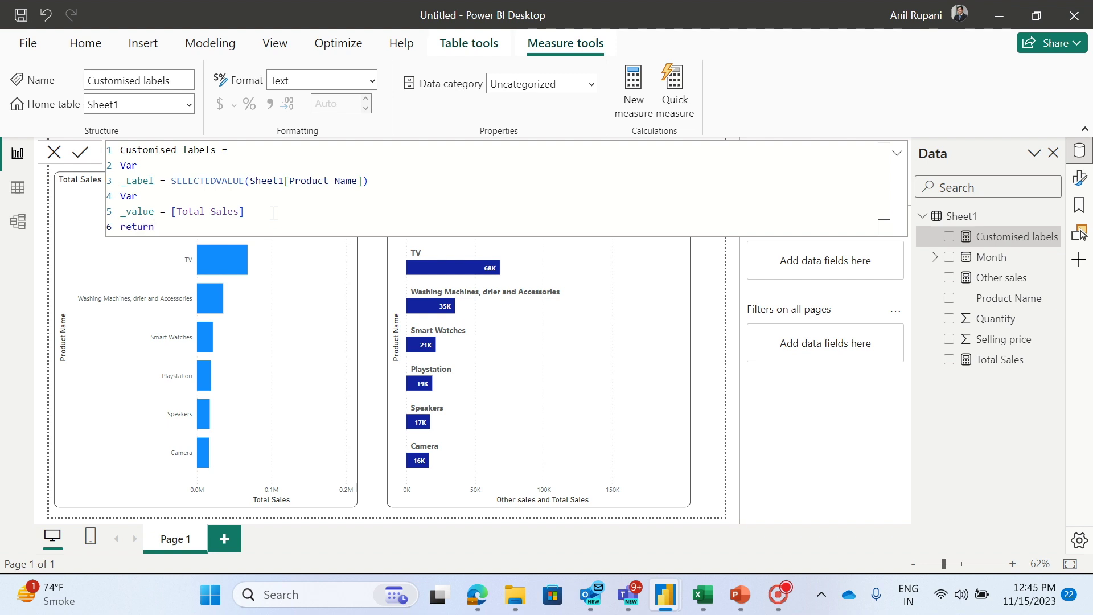
key(shift+Return)
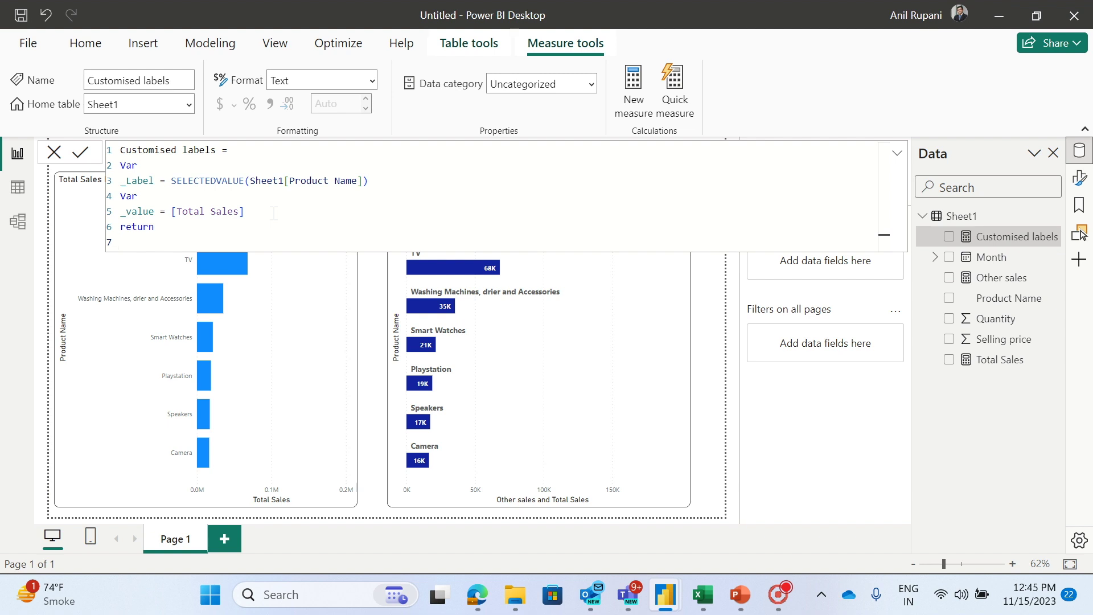
text(_)
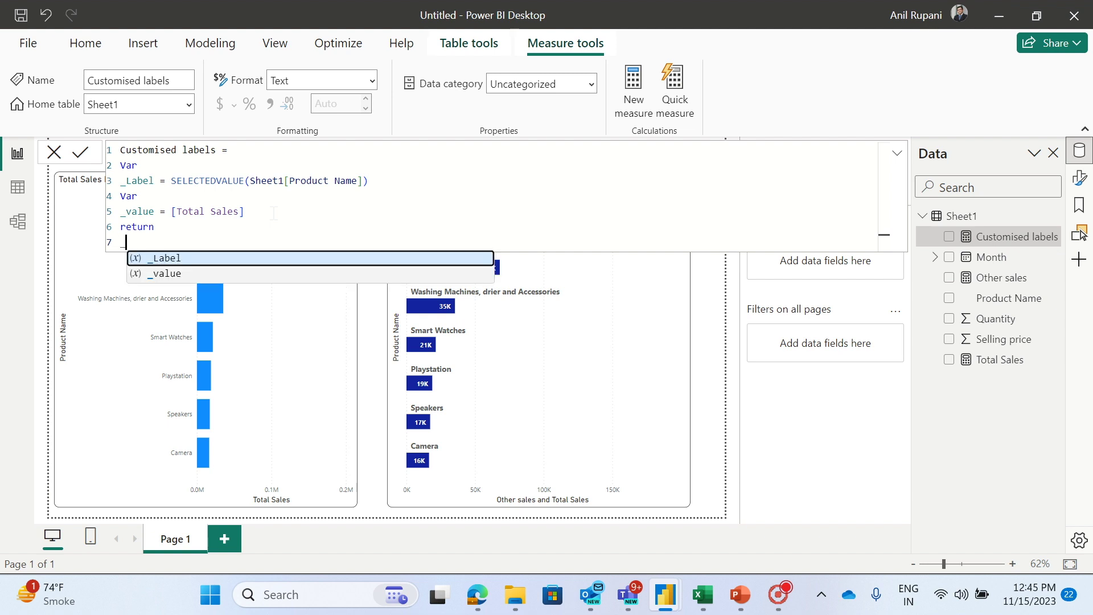
click(185, 259)
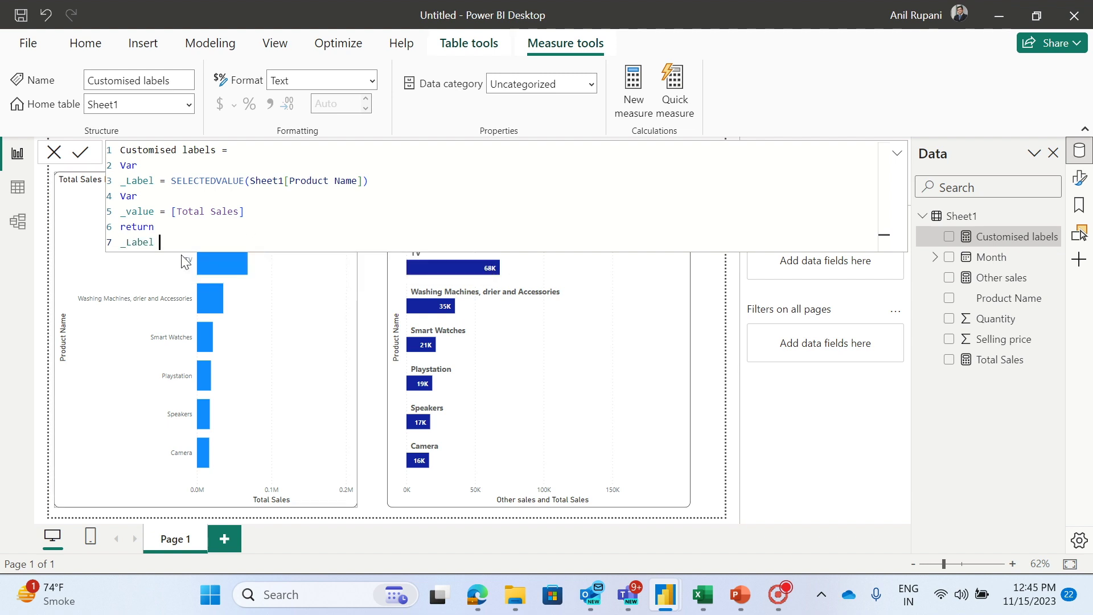
text(& " " &)
text(")
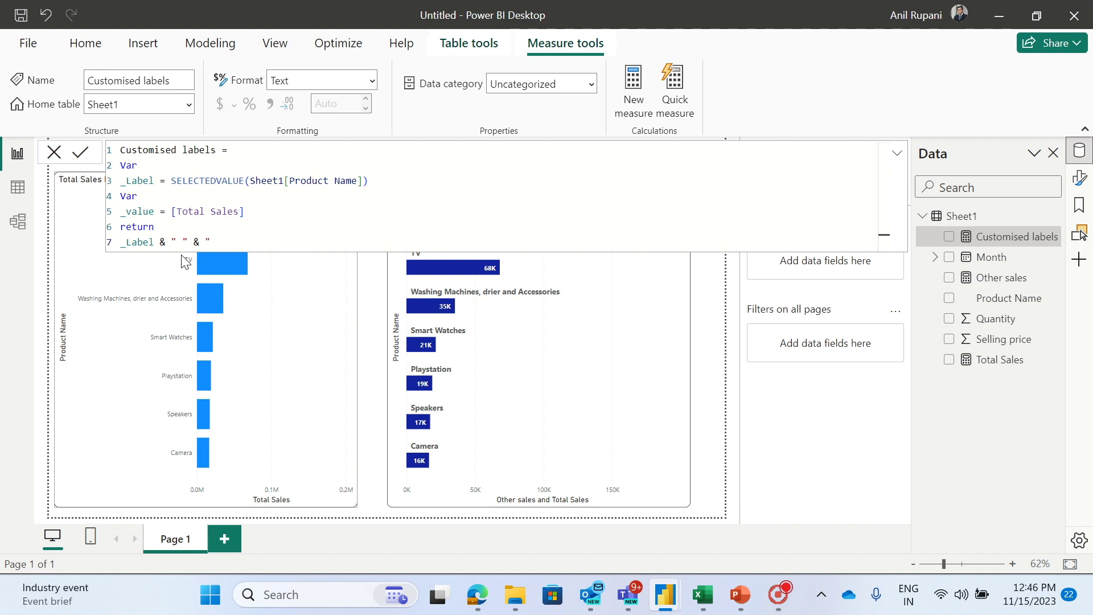
text(|)
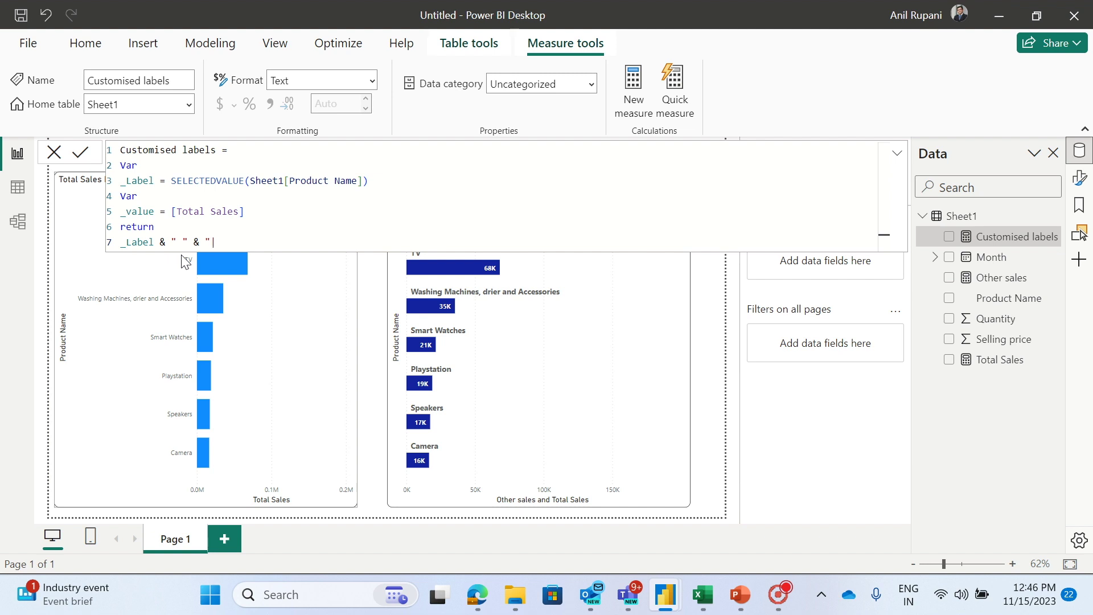
text(" & " " & _)
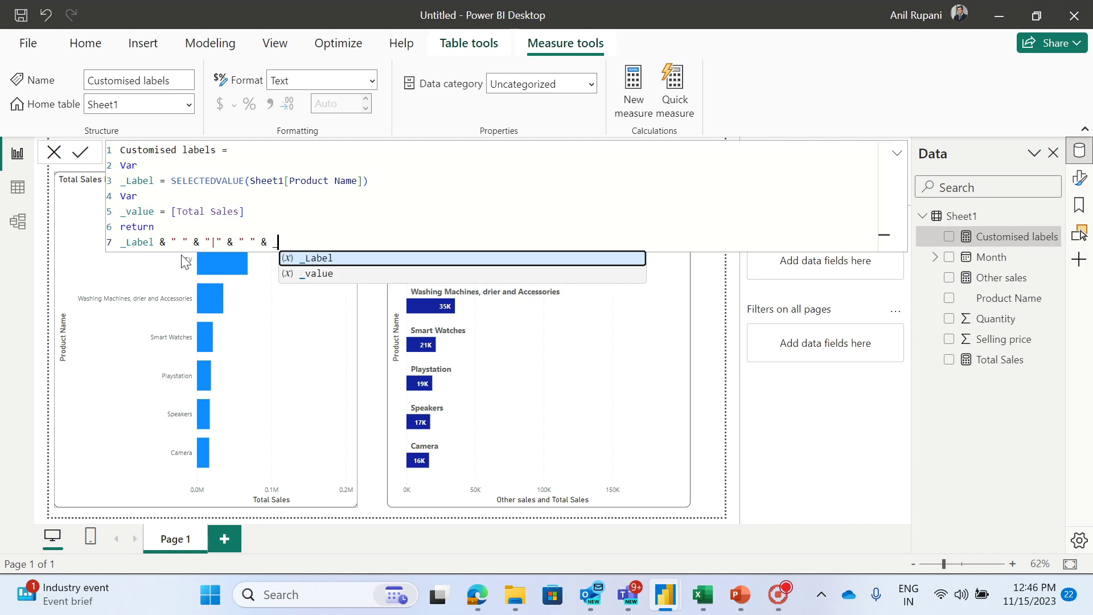
click(331, 282)
key(Return)
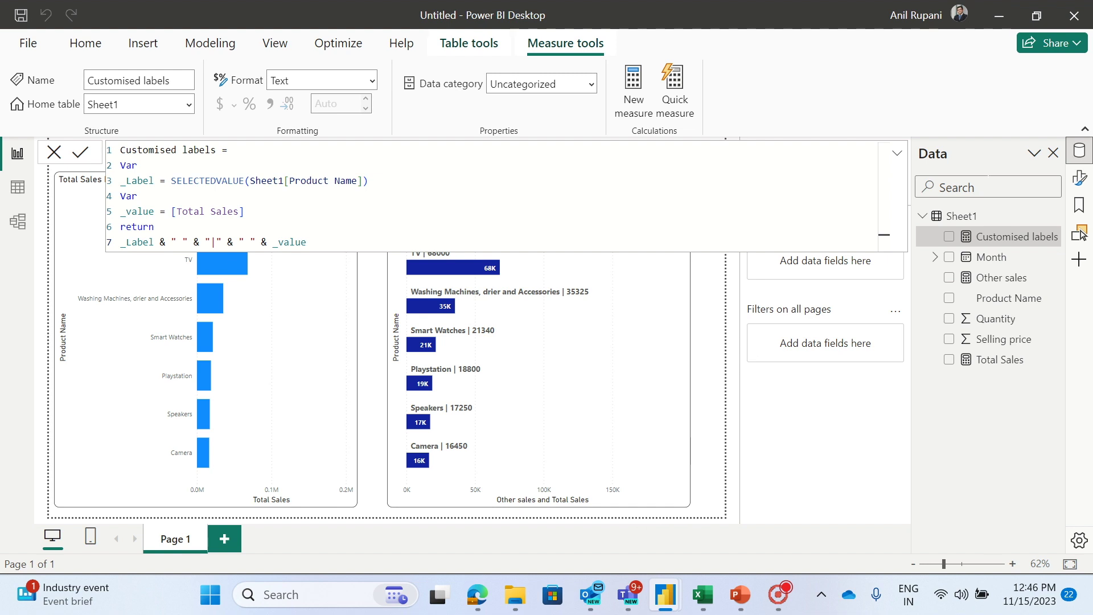
click(956, 217)
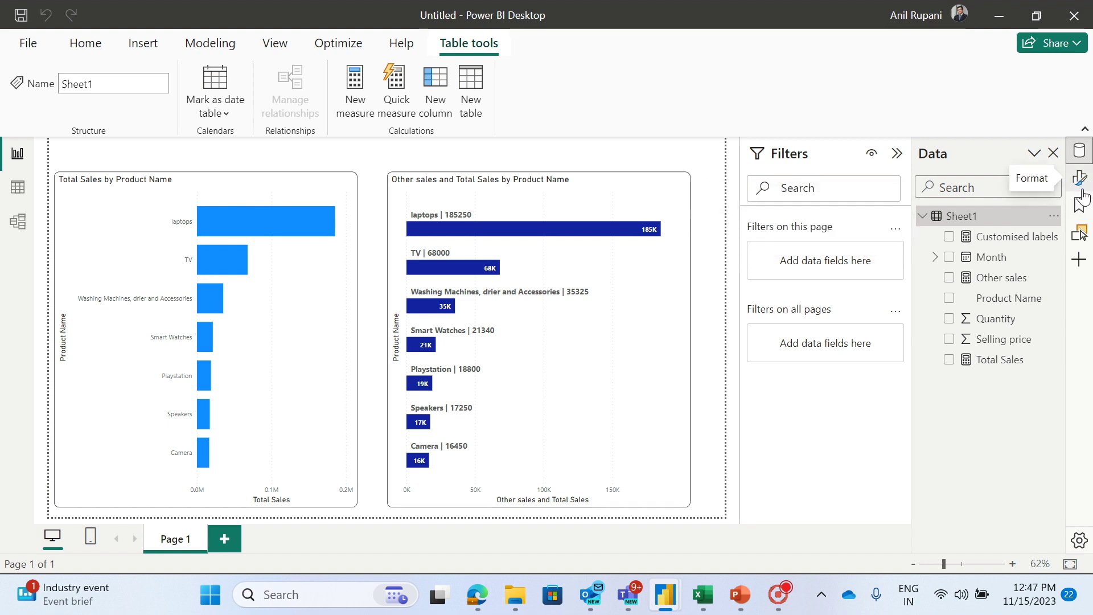
Wrap _value in the Customised labels measure's return expression as format(_value, "$#,K"), commit it and deselect the measure.
click(1010, 240)
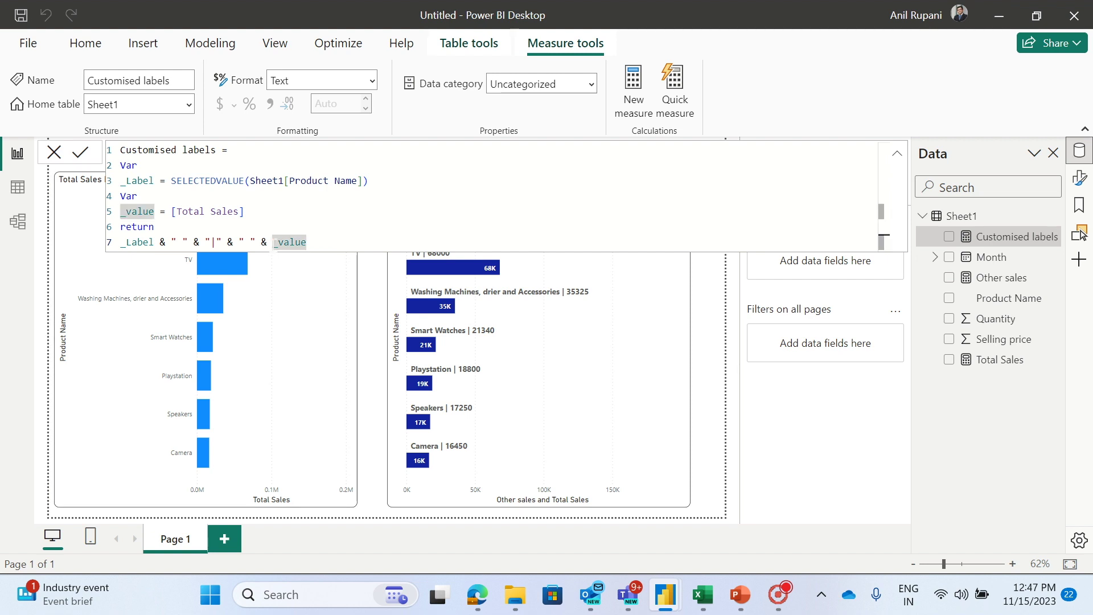
text(format)
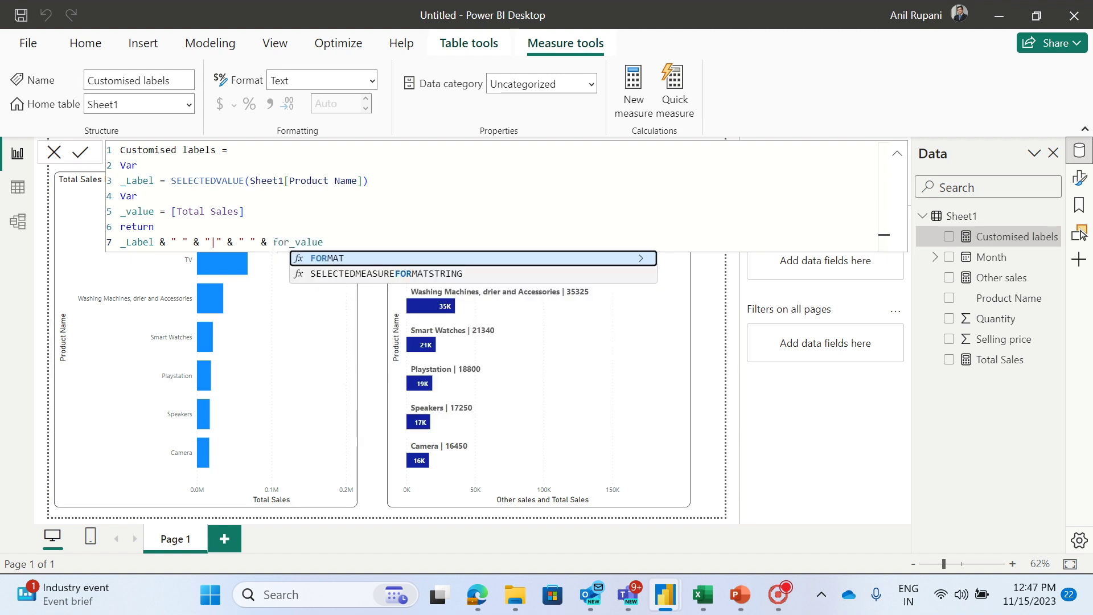
text(()
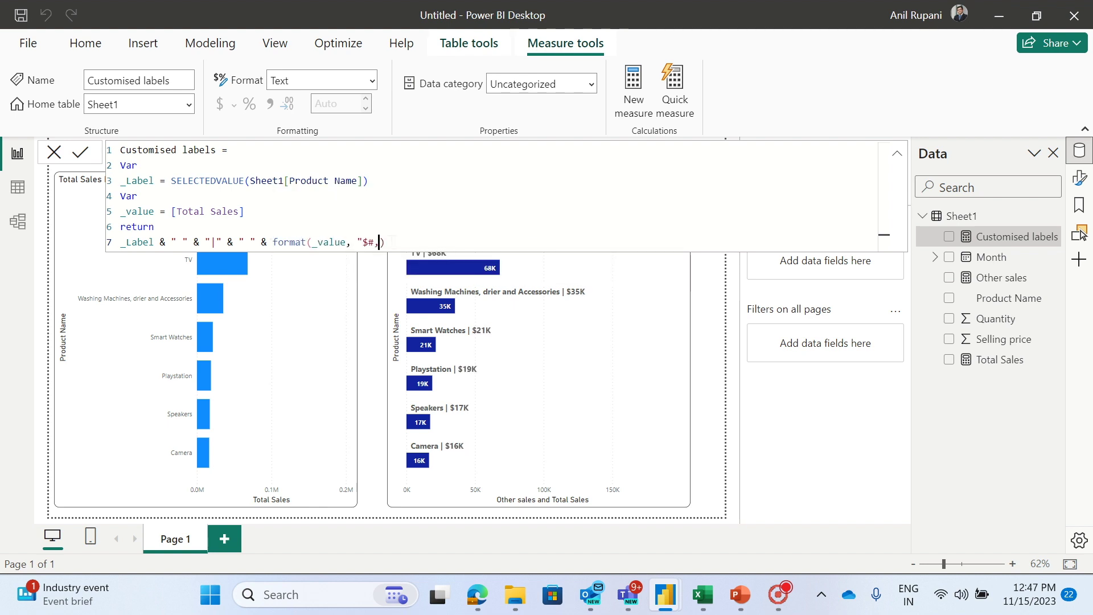
key(BackSpace)
key(BackSpace)
key(BackSpace)
text($#,K")
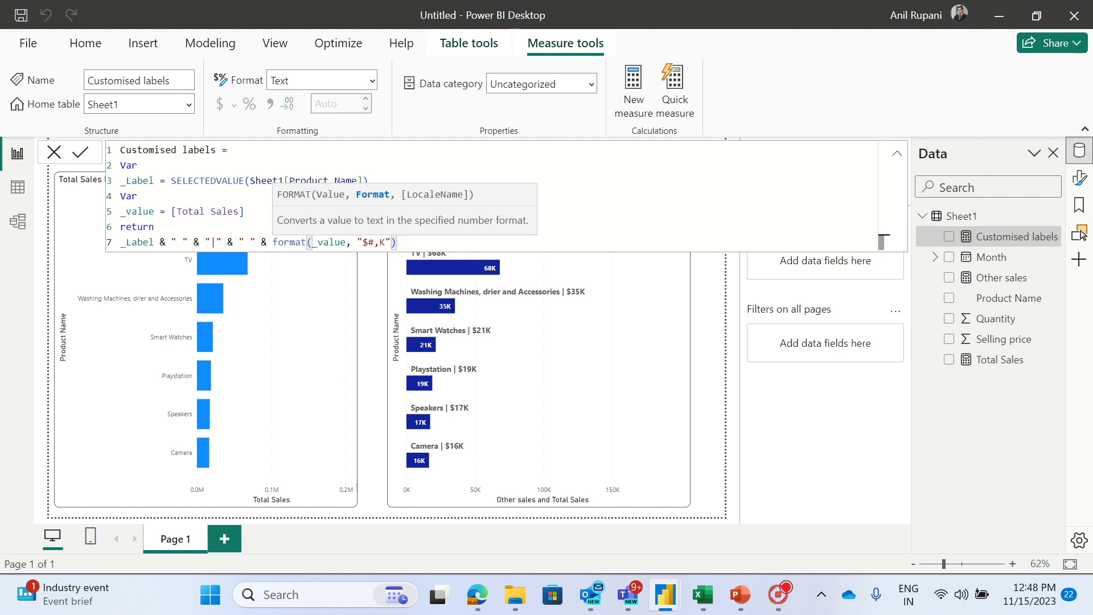
click(406, 242)
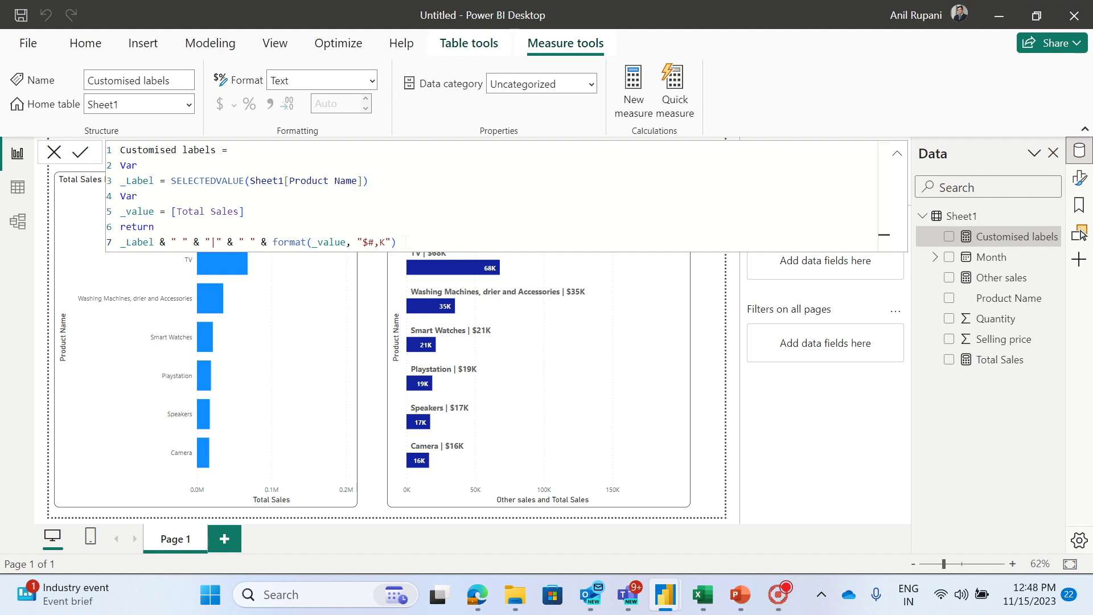
click(490, 528)
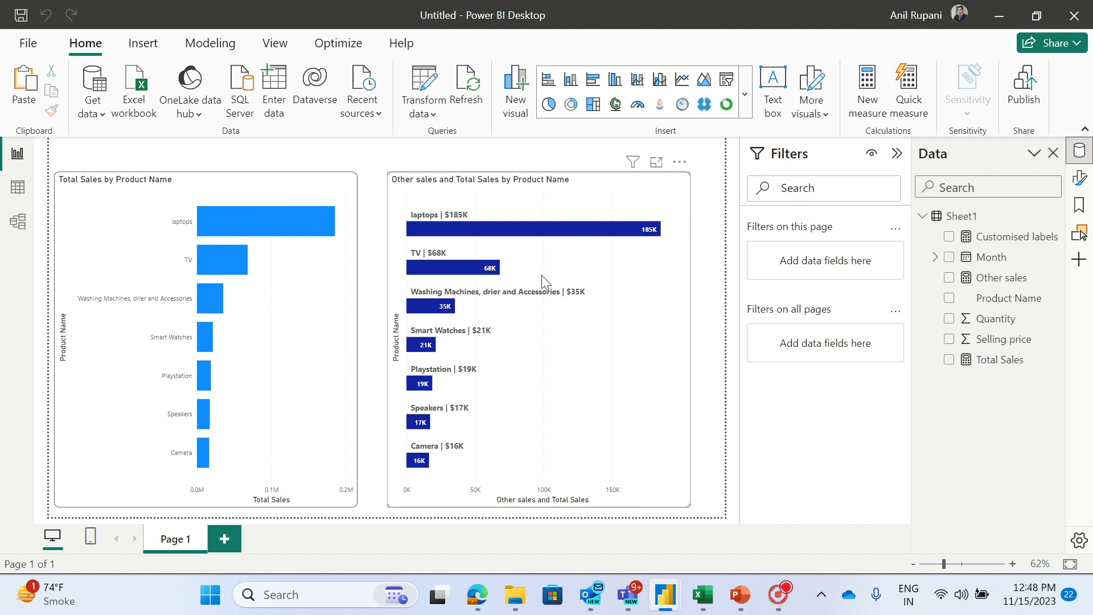
Turn off the data labels for the Total Sales series in the copied chart.
click(1081, 181)
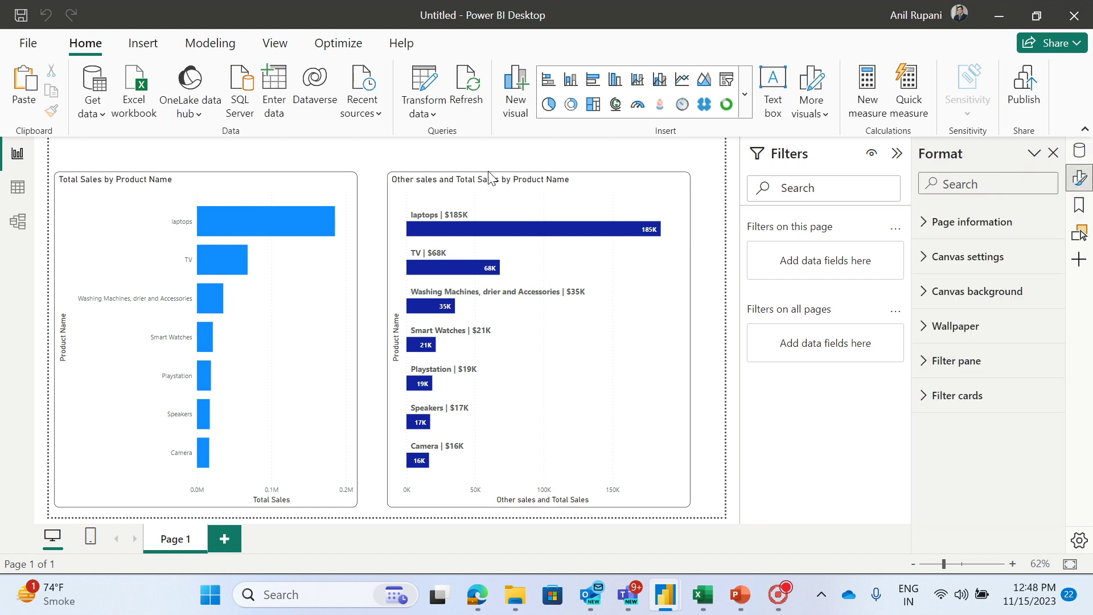
mouse_move(617, 174)
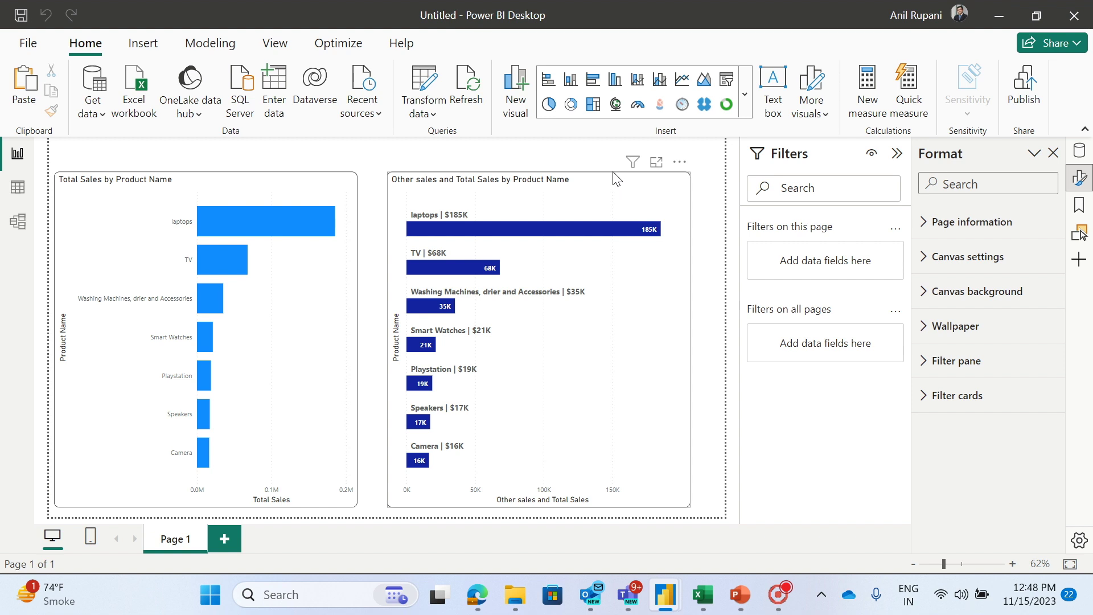
click(616, 179)
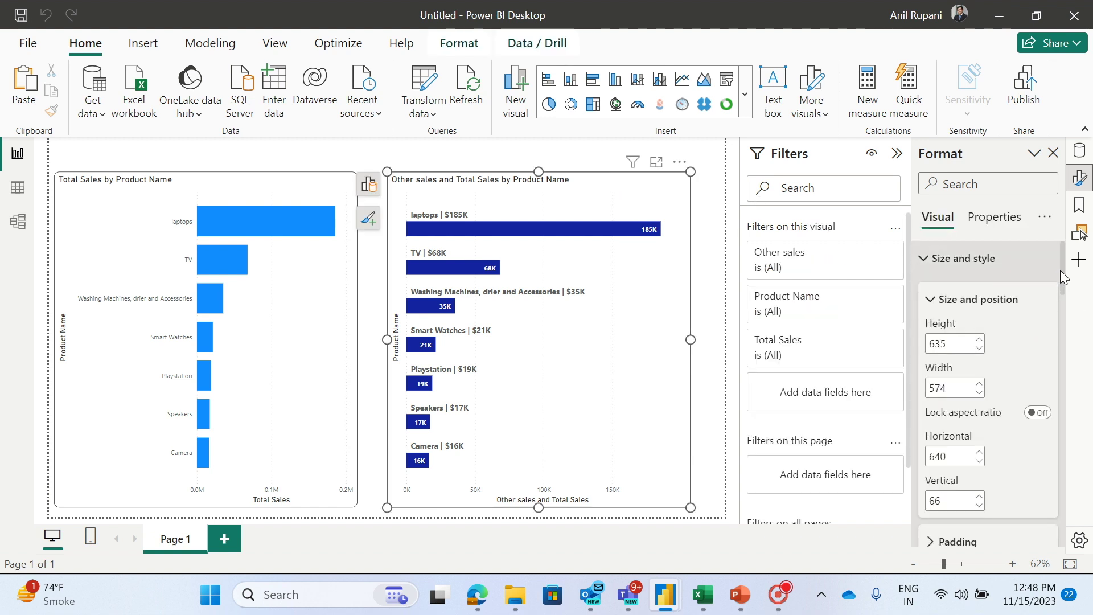
drag(1061, 278, 1092, 446)
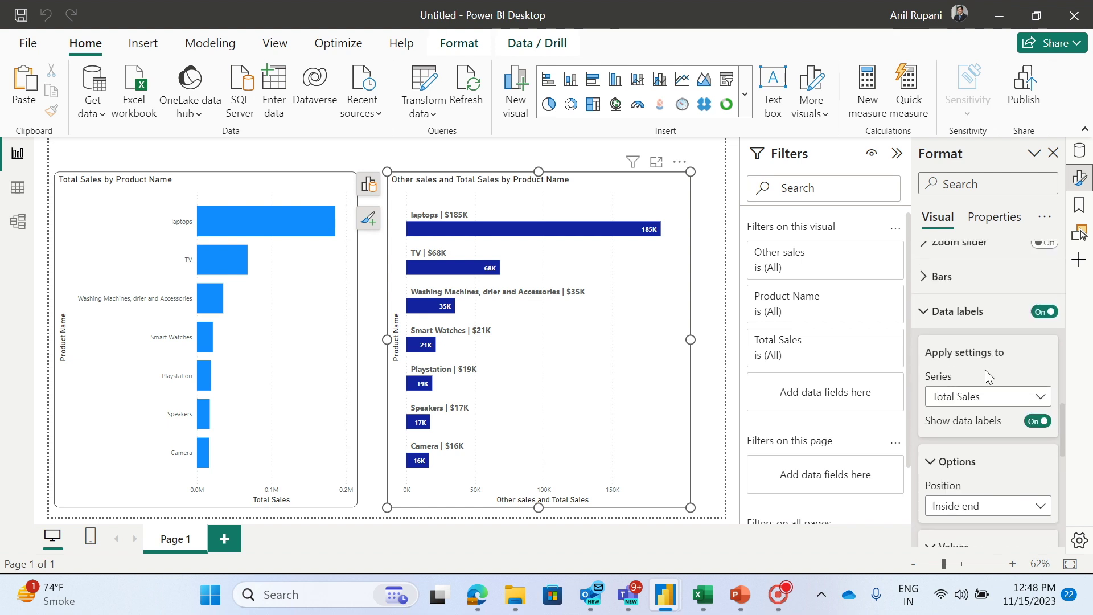
click(1037, 421)
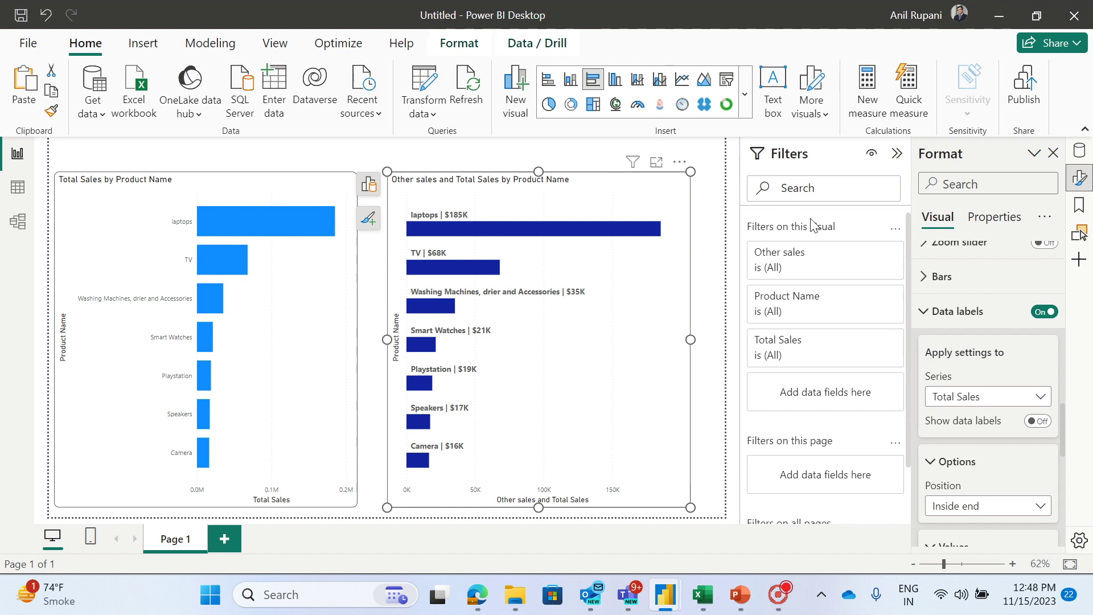
Shorten the copied chart's title to Total Sales by Product Name by removing the Other sales part.
scroll(1061, 263, up, 15)
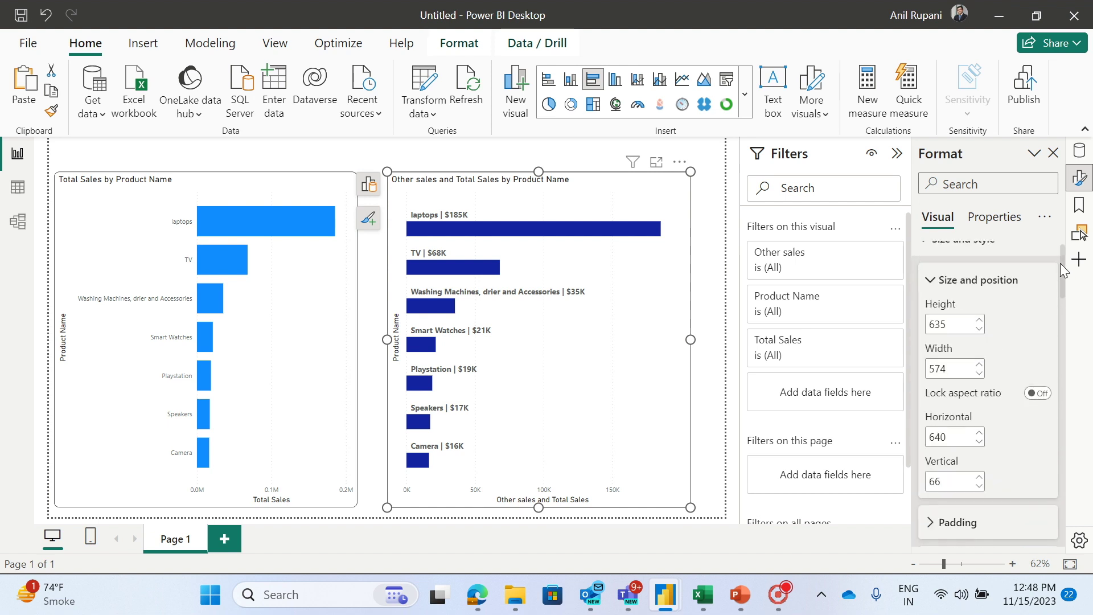
drag(1062, 267, 1082, 330)
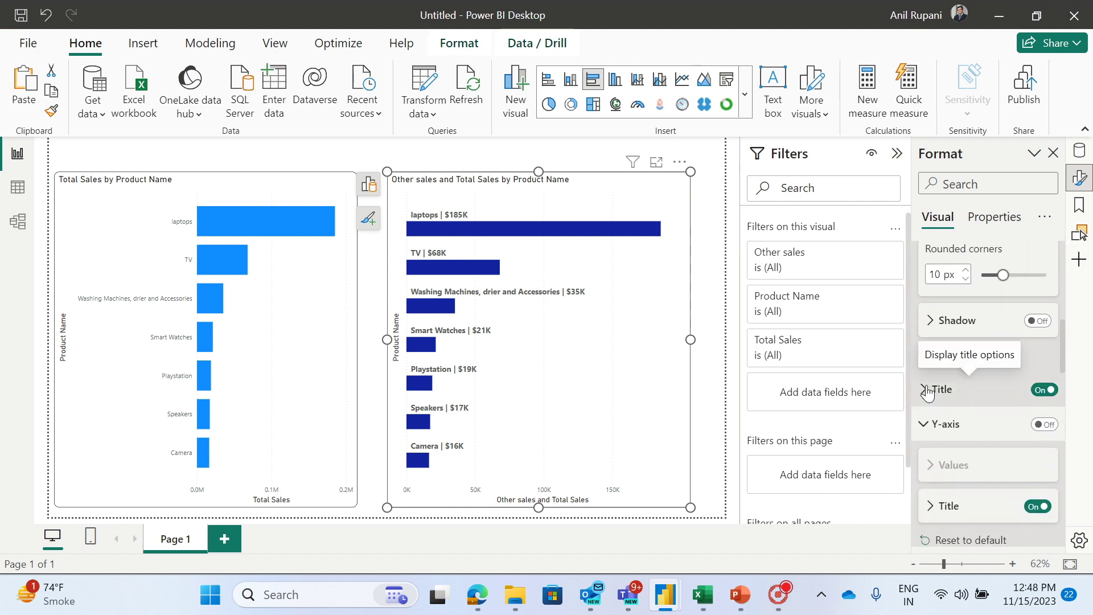
click(927, 392)
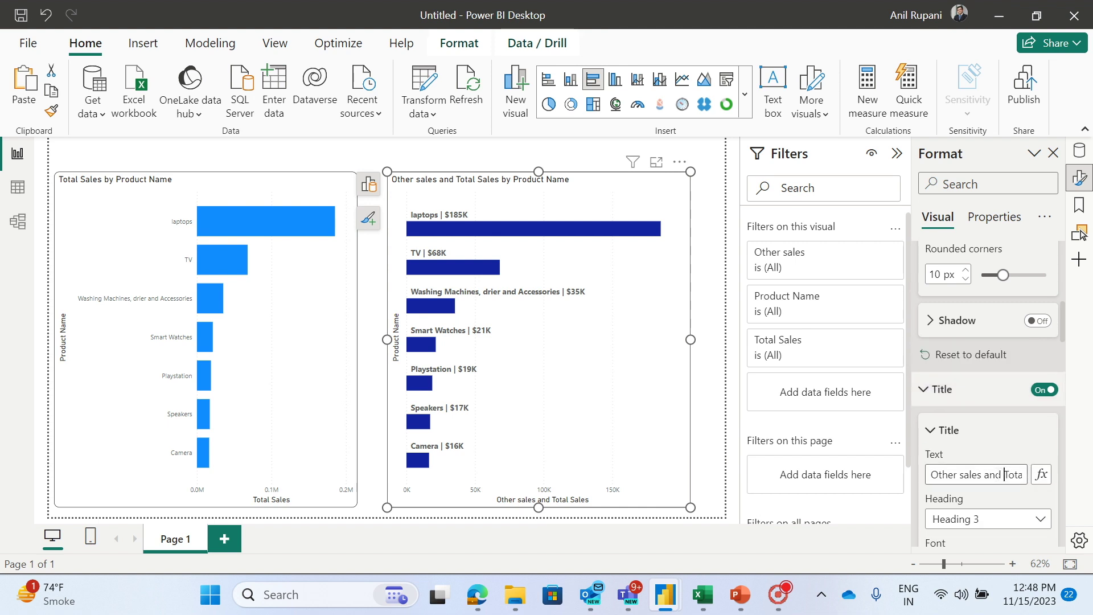
drag(1004, 475, 923, 479)
key(BackSpace)
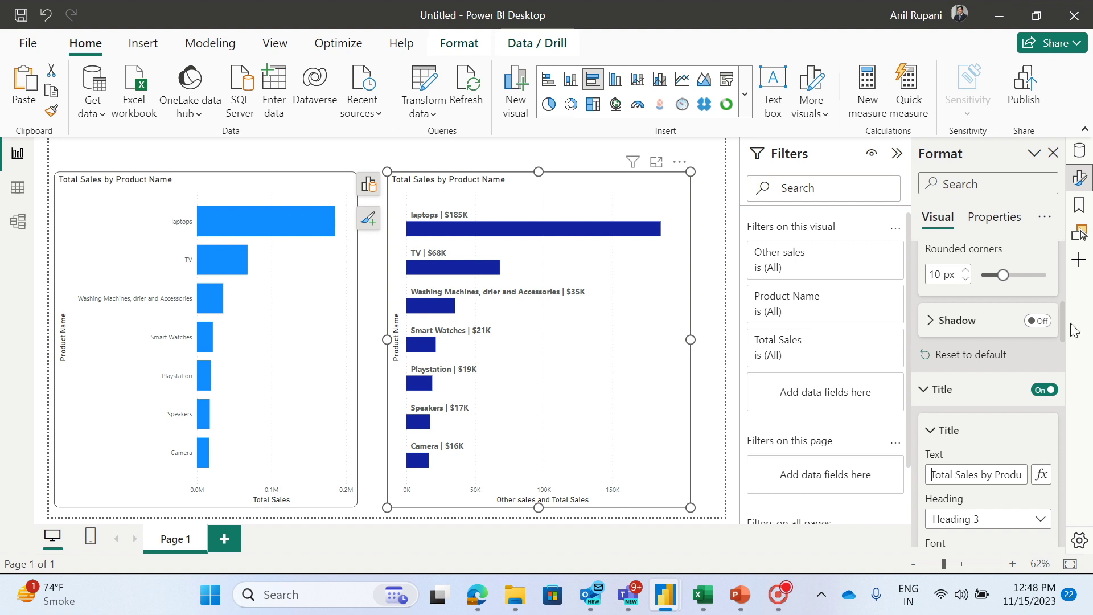
Make the copied chart's title bold and deselect the chart.
drag(1062, 331, 1064, 365)
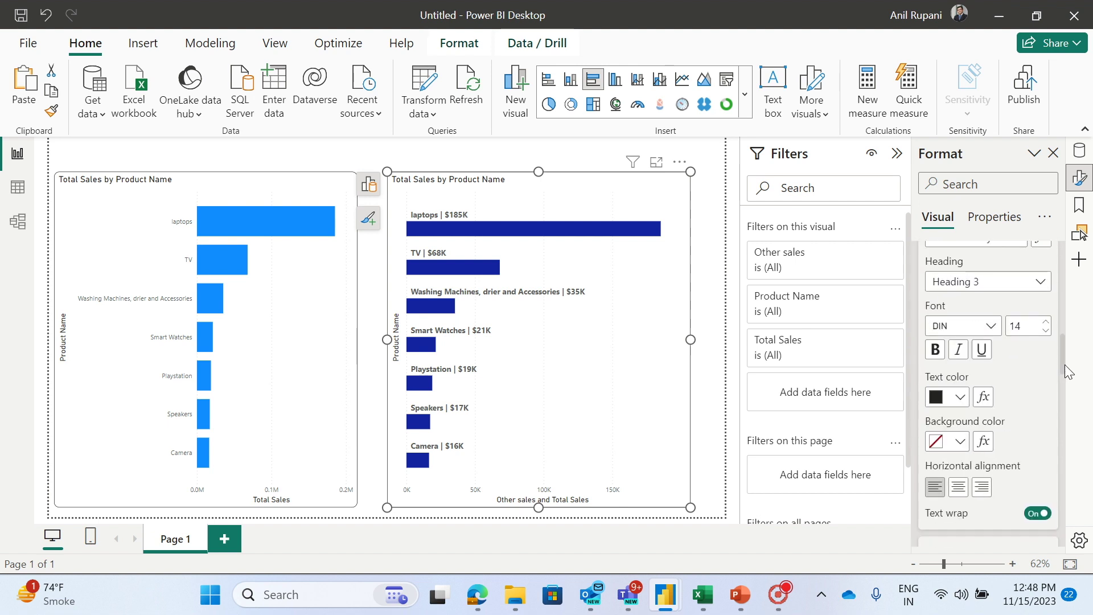
click(934, 350)
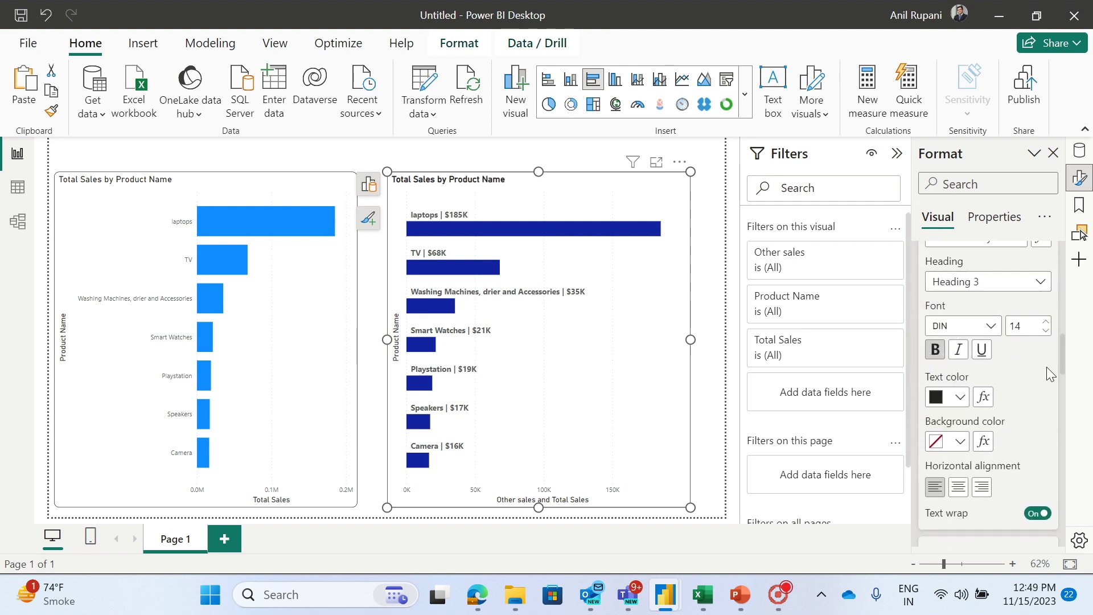
click(709, 368)
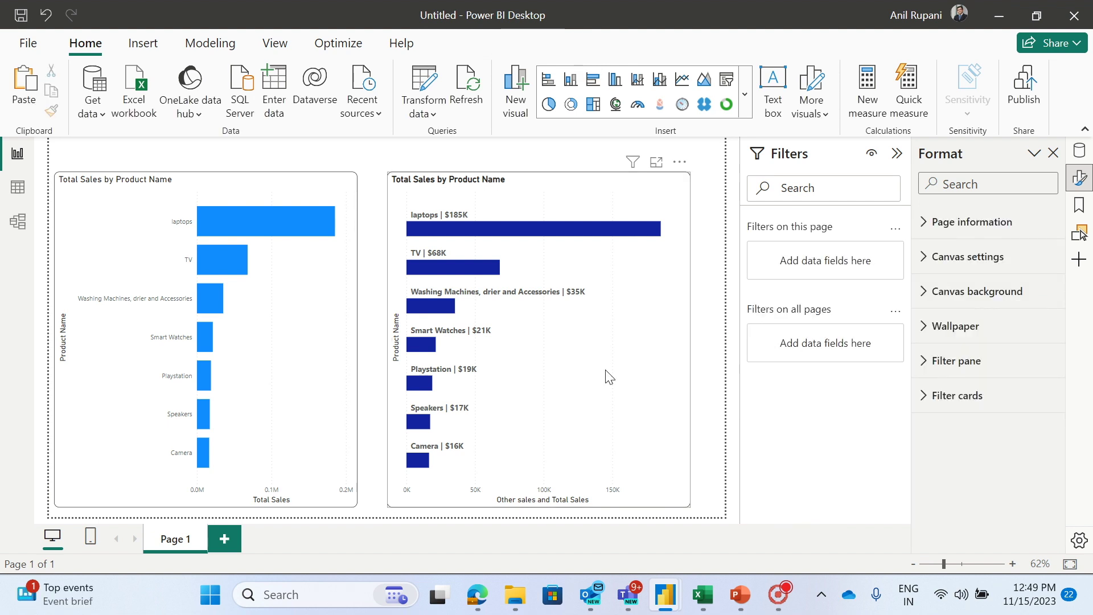